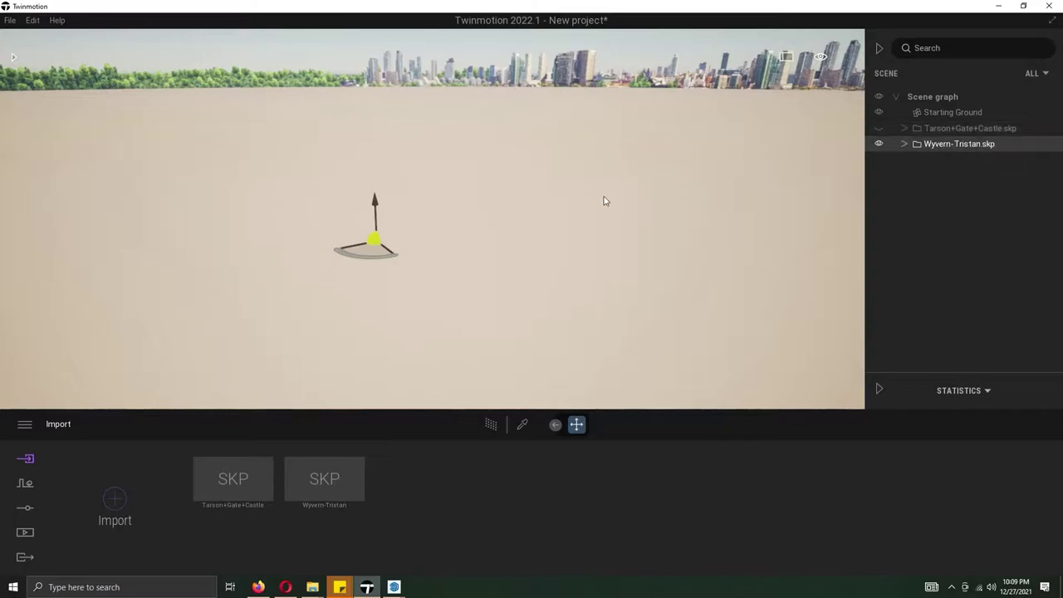
Unhide the Tarson+Gate+Castle.skp model and scale all five Wyvern-Tristan dragon parts by a factor of 2.
right_drag(605, 127, 714, 37)
right_drag(801, 253, 870, 191)
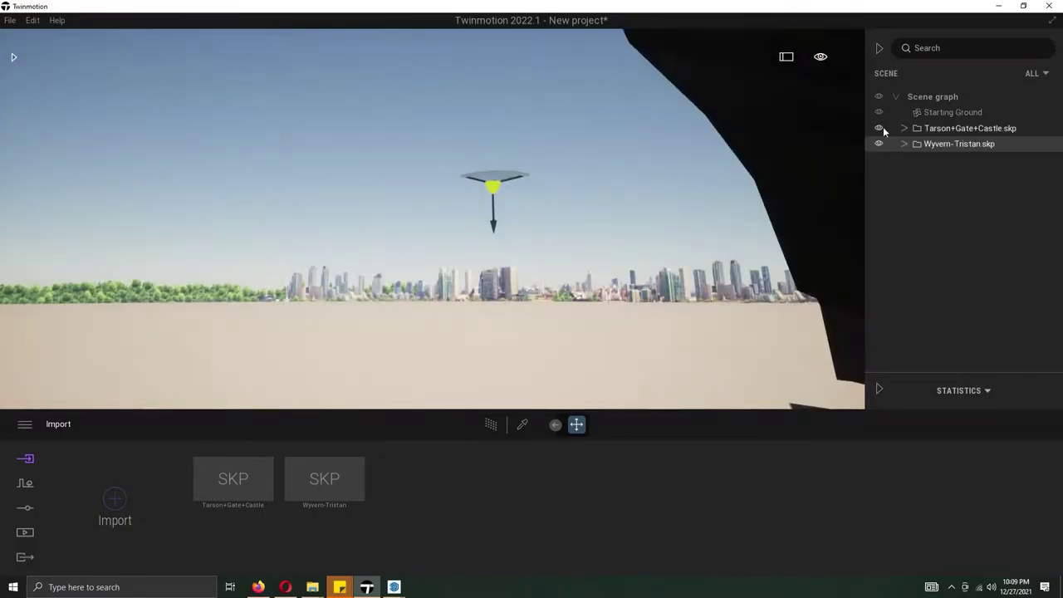
click(904, 143)
shift+click(922, 222)
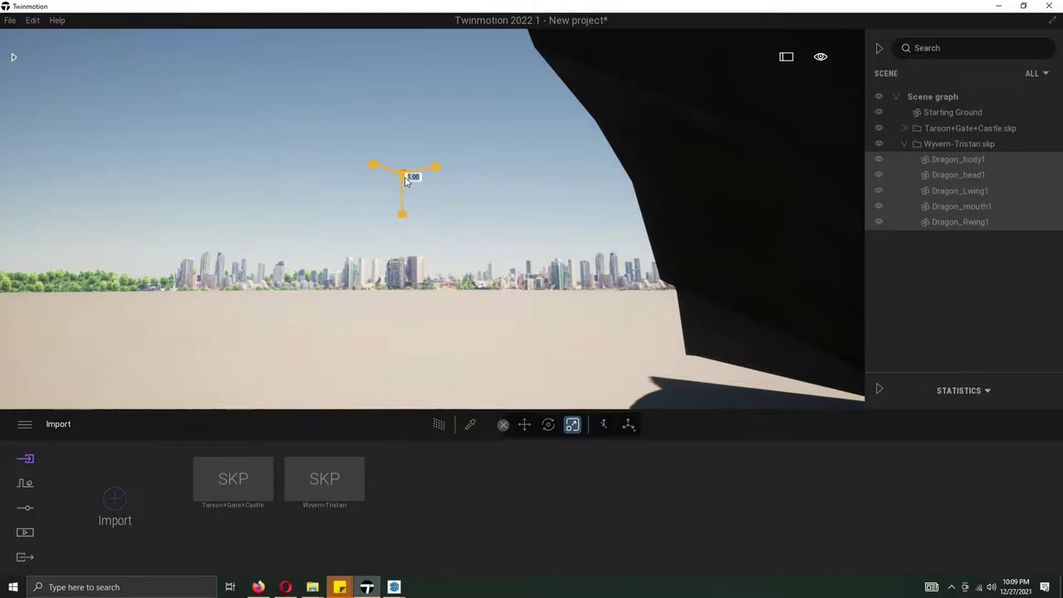
key(Return)
click(404, 178)
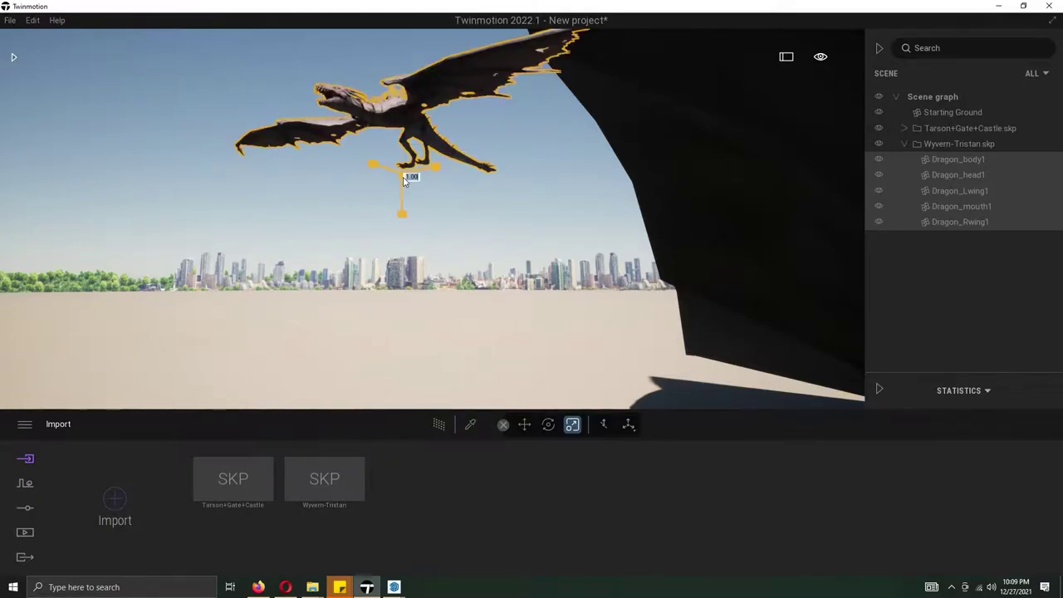
text(2)
key(Return)
key(s)
right_drag(404, 182, 415, 264)
click(904, 144)
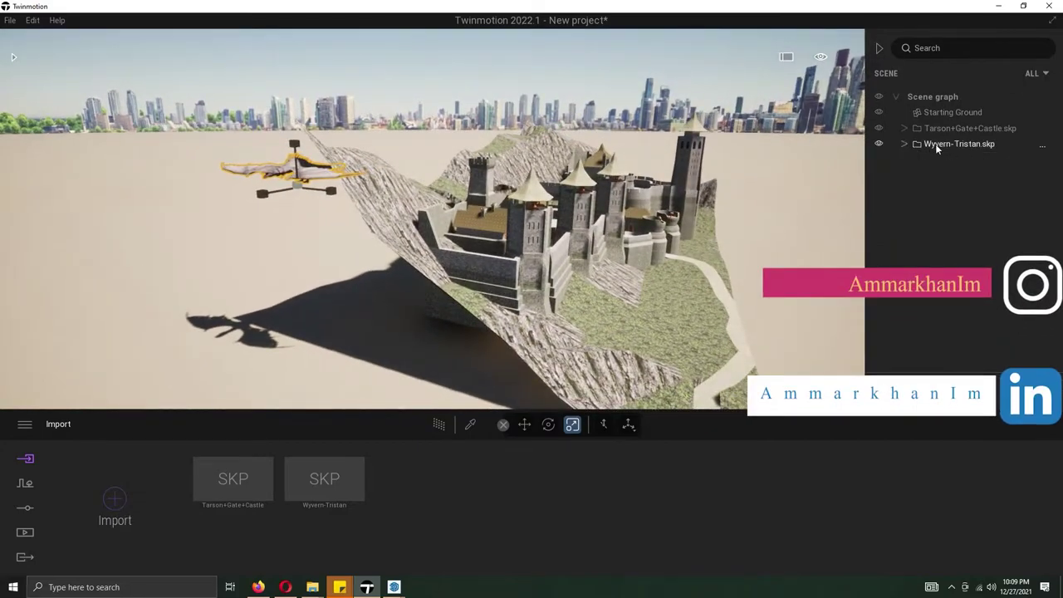
Set the navigation speed to Drive speed 3.
click(791, 57)
click(987, 33)
click(880, 50)
click(1047, 59)
click(821, 56)
click(820, 113)
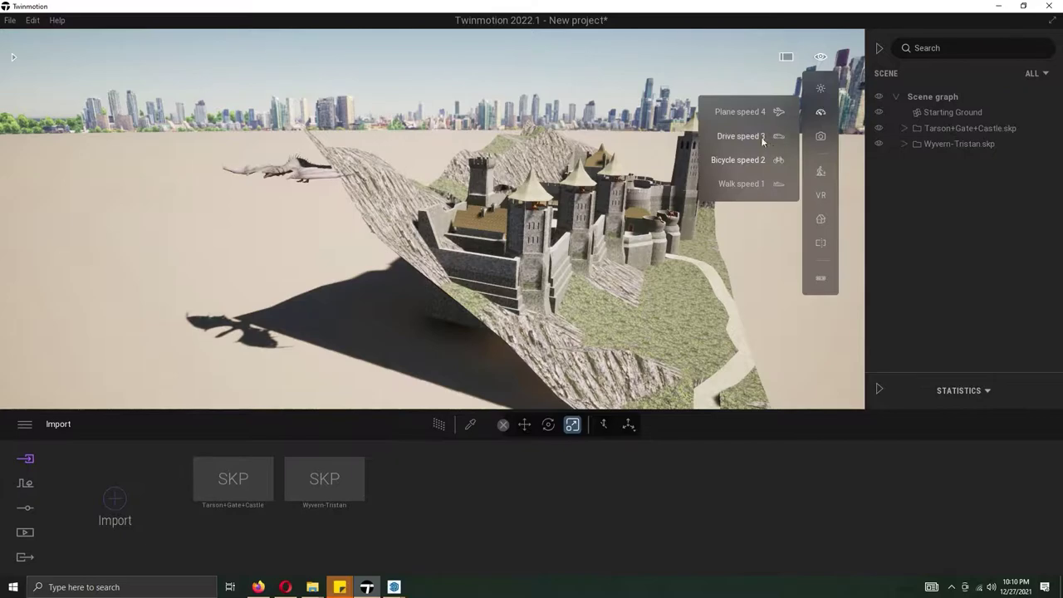
click(769, 141)
shift+middle_drag(741, 163, 673, 196)
scroll(673, 196, down, 4)
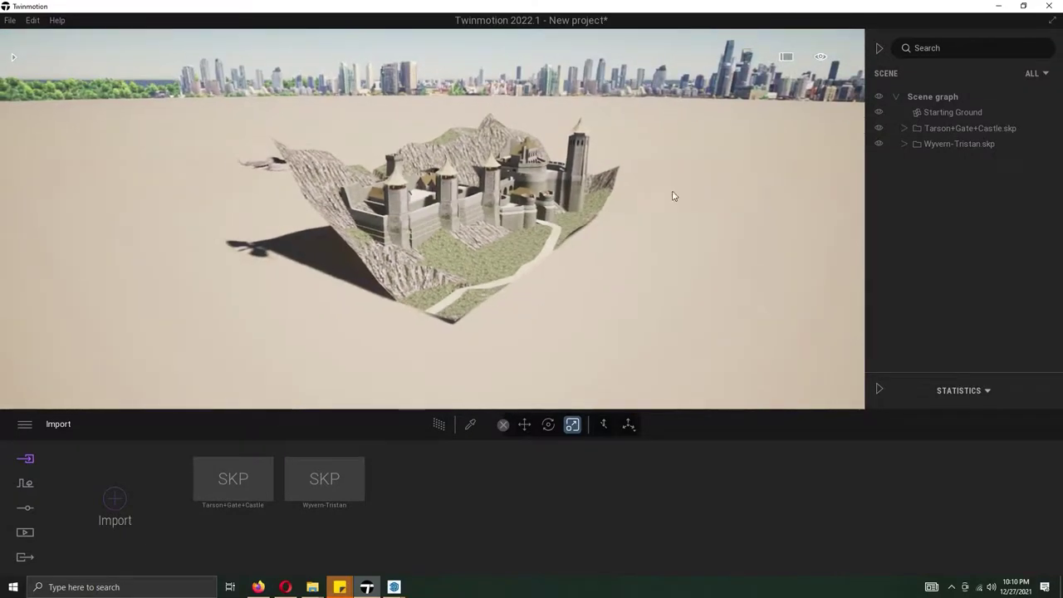
Move the Wyvern-Tristan model across to the open ground beyond the castle's tall corner tower and raise it into the air.
click(952, 145)
click(548, 425)
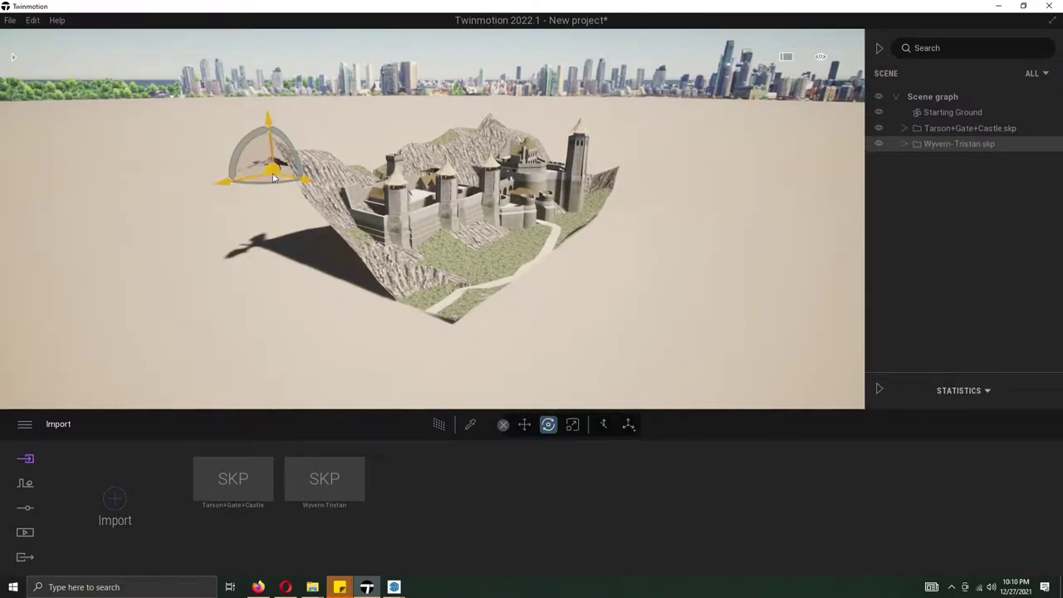
drag(275, 177, 693, 259)
drag(705, 200, 720, 110)
click(573, 425)
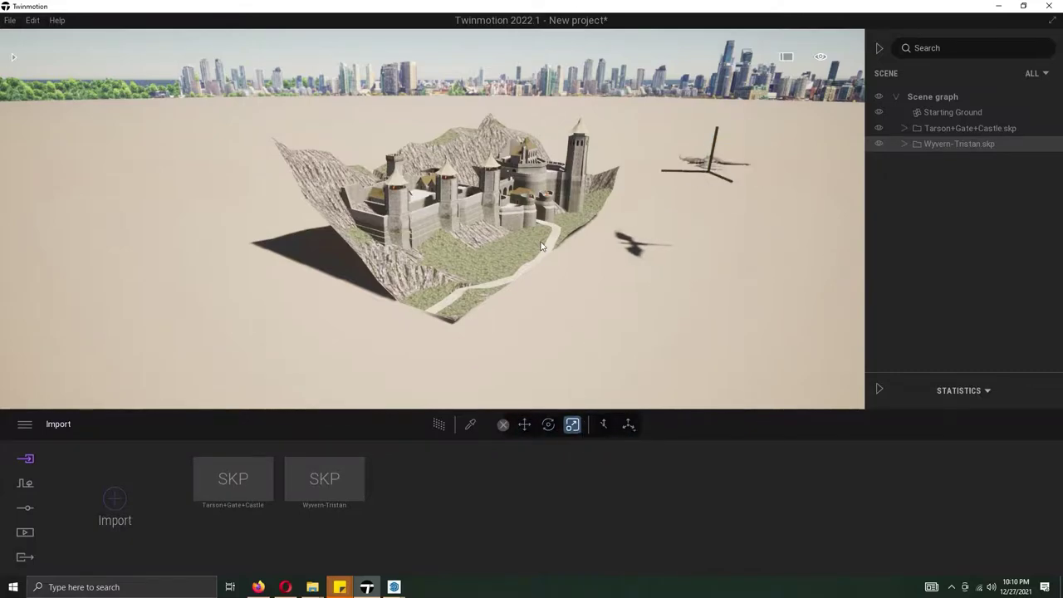
Select all five dragon parts from Dragon_body1 to Dragon_Rwing1 and scale them up once more.
click(904, 144)
click(957, 159)
shift+click(958, 222)
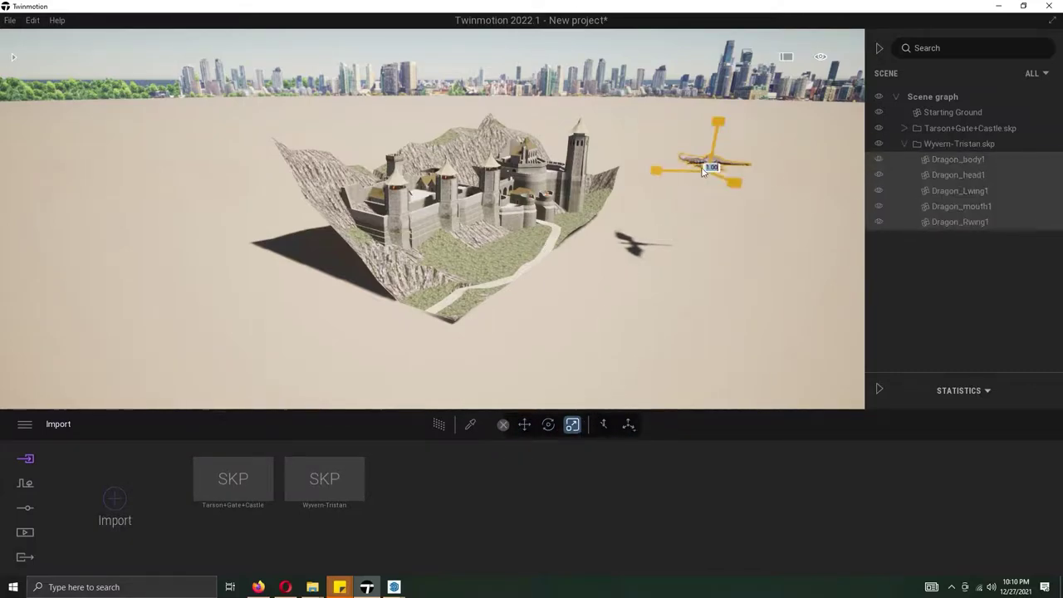
key(Return)
Raise the enlarged dragon above the ground beside the castle, turn it, and shift it farther from the tower.
right_drag(686, 211, 572, 332)
scroll(573, 332, up, 5)
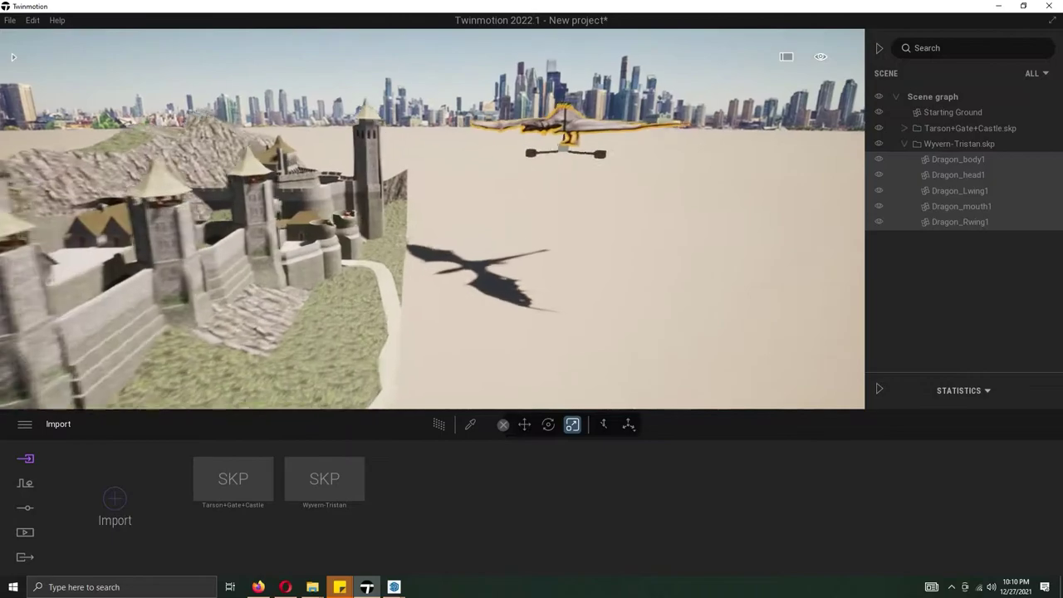
drag(482, 109, 469, 63)
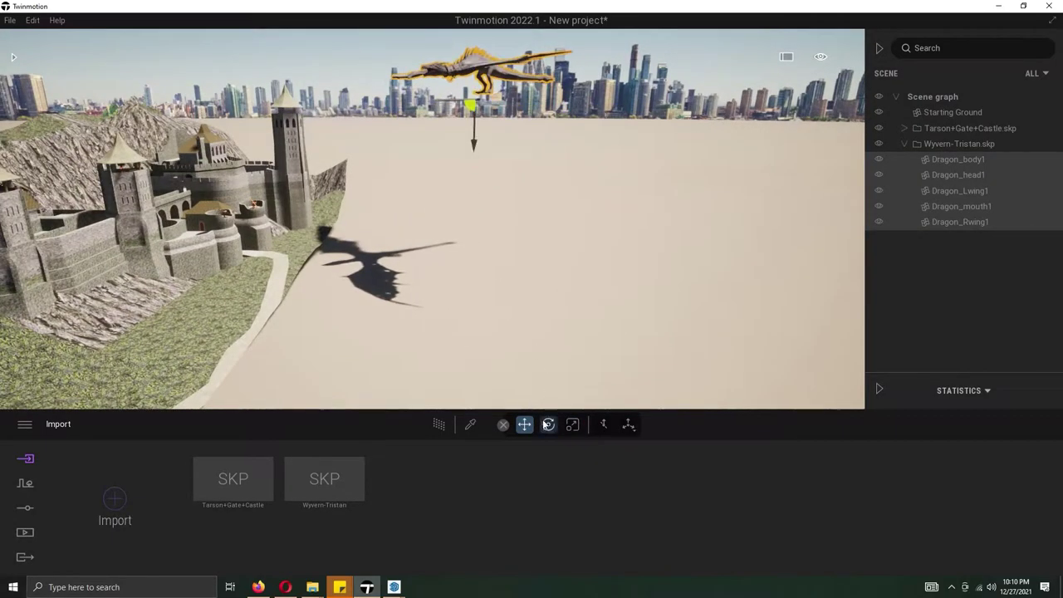
drag(442, 116, 559, 111)
middle_drag(549, 131, 569, 148)
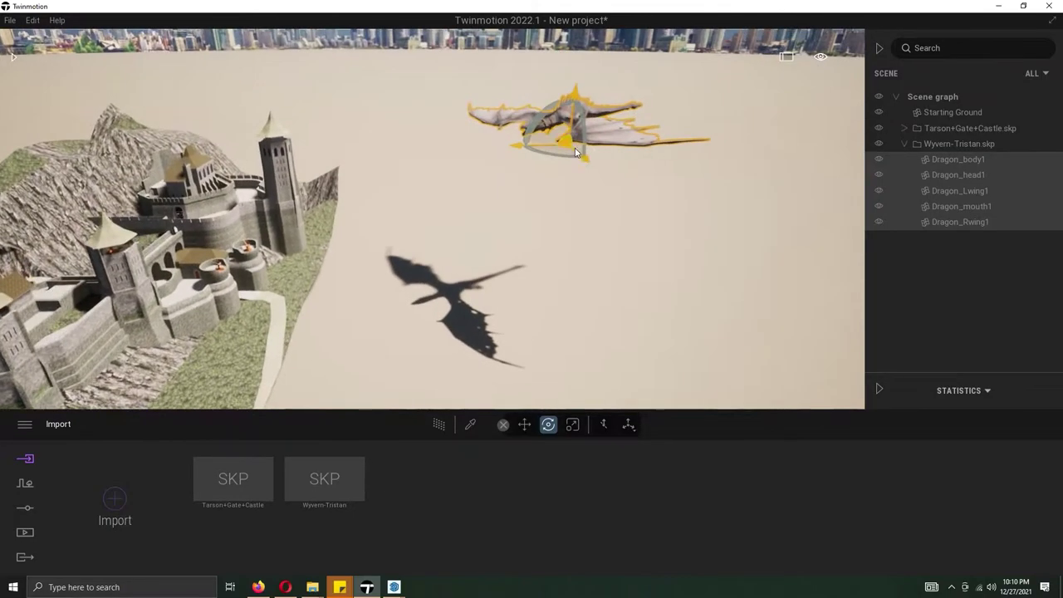
click(678, 204)
Import the Ship model and place it with its water slab next to the castle, below the dragon.
click(114, 498)
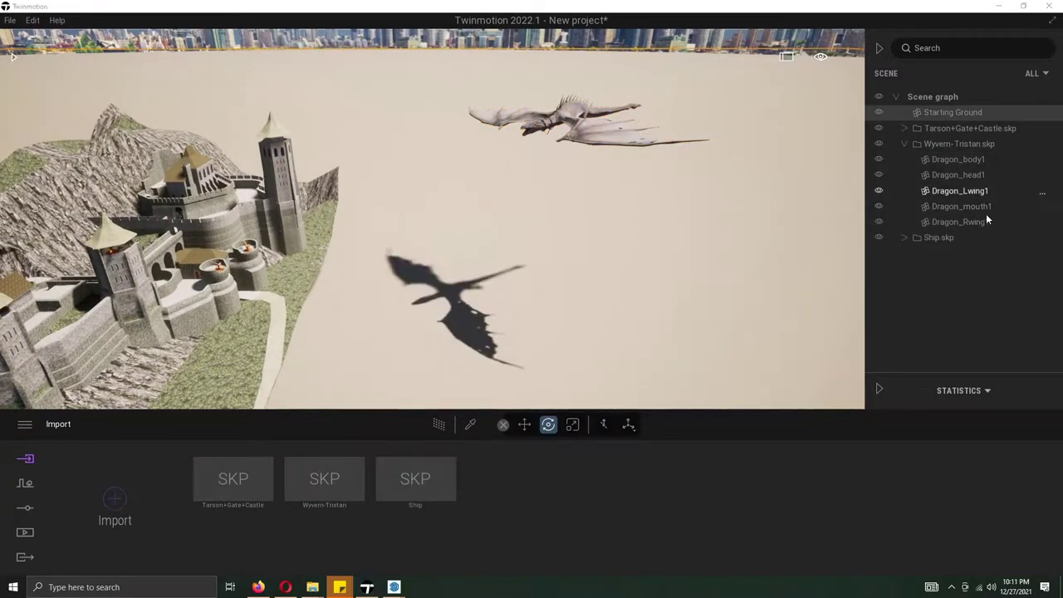
double_click(938, 238)
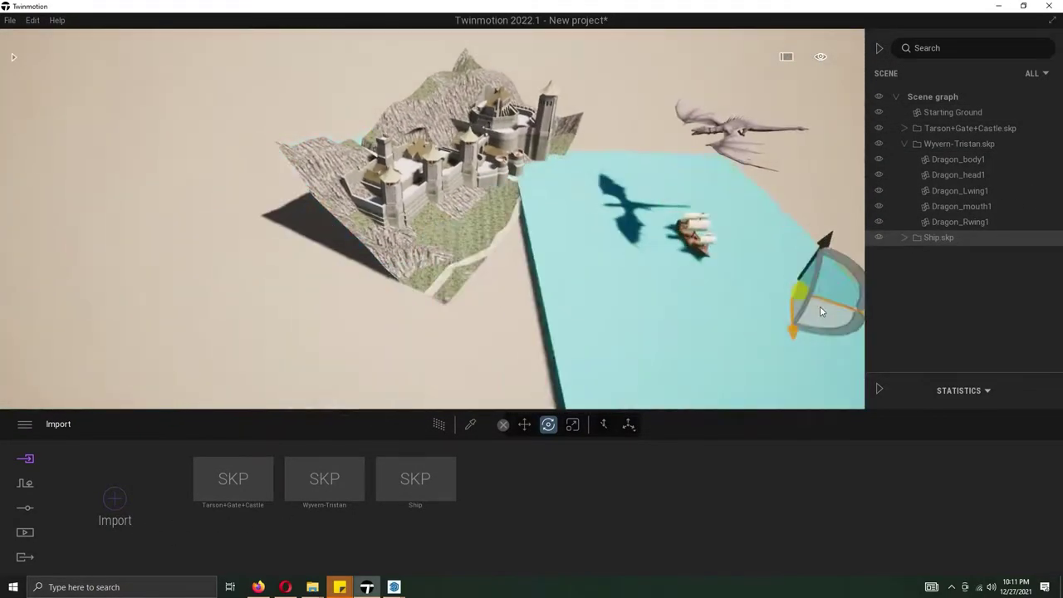
drag(791, 309, 639, 277)
right_drag(639, 277, 623, 279)
drag(556, 215, 508, 284)
Move the ship's Pool Water and Water-pool meshes to the head of the Ship.skp folder and hide both.
click(927, 237)
scroll(951, 266, down, 3)
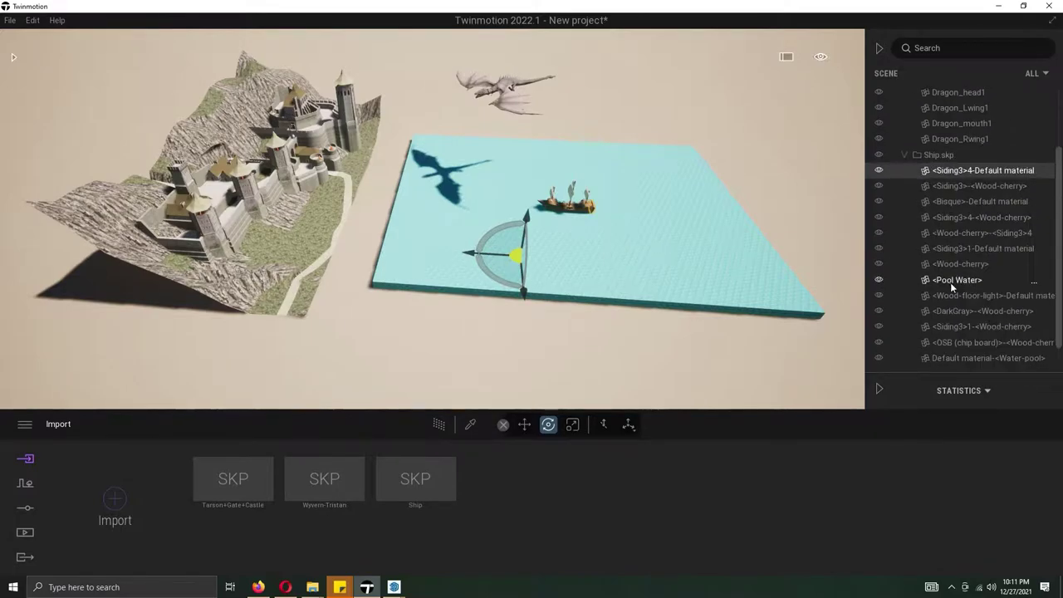
drag(957, 262, 957, 212)
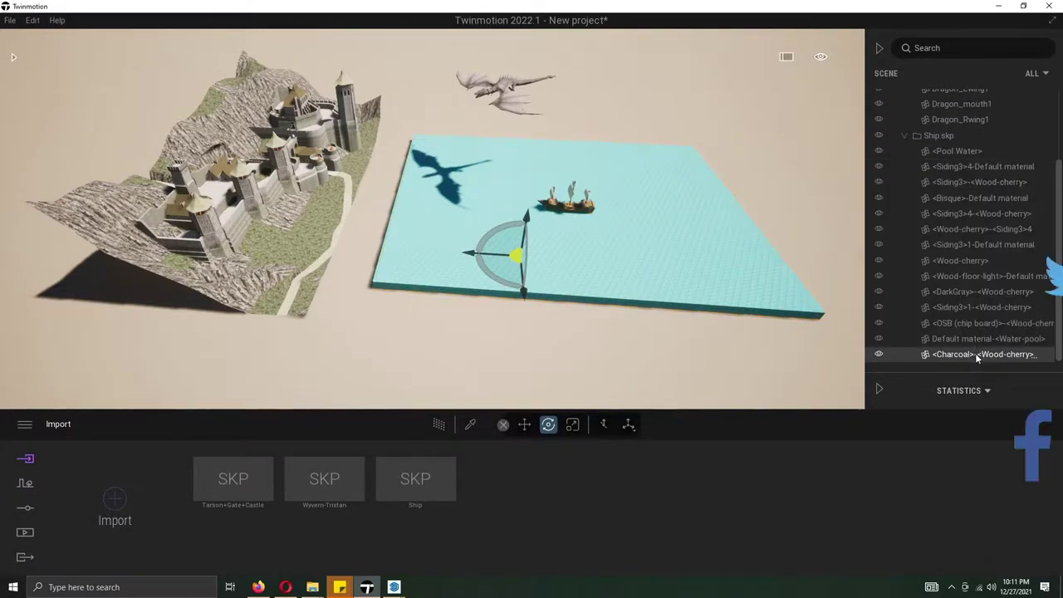
click(880, 150)
drag(955, 338, 955, 194)
Select all visible ship parts from Siding3 to Charcoal and move the ship closer to the castle.
click(974, 224)
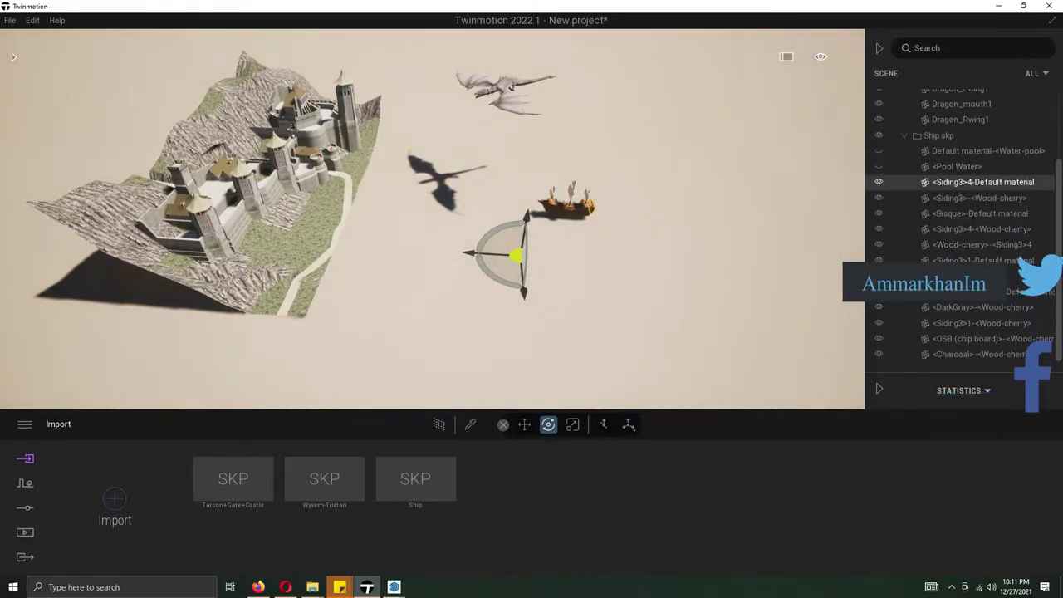
shift+click(983, 354)
drag(514, 270, 461, 258)
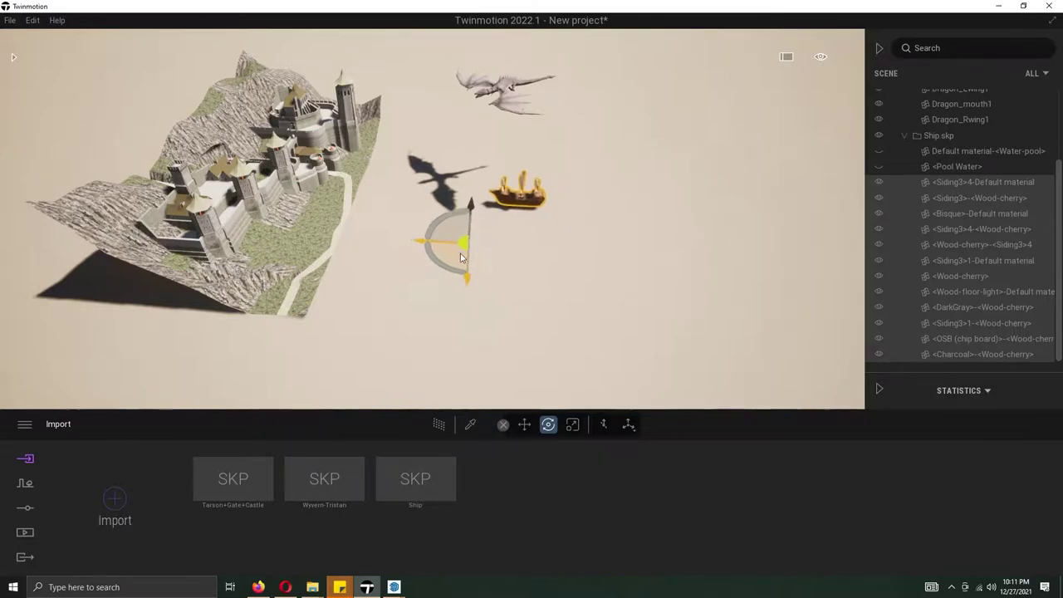
Move all five dragon parts higher above the ship and tilt the dragon by about 10 degrees.
right_drag(519, 273, 499, 170)
click(621, 152)
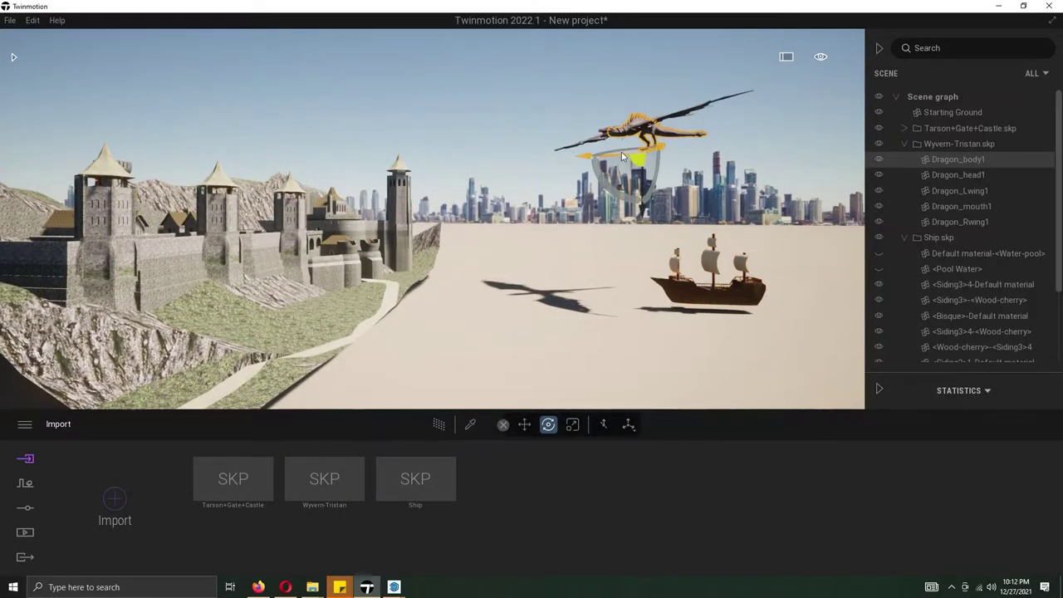
click(959, 144)
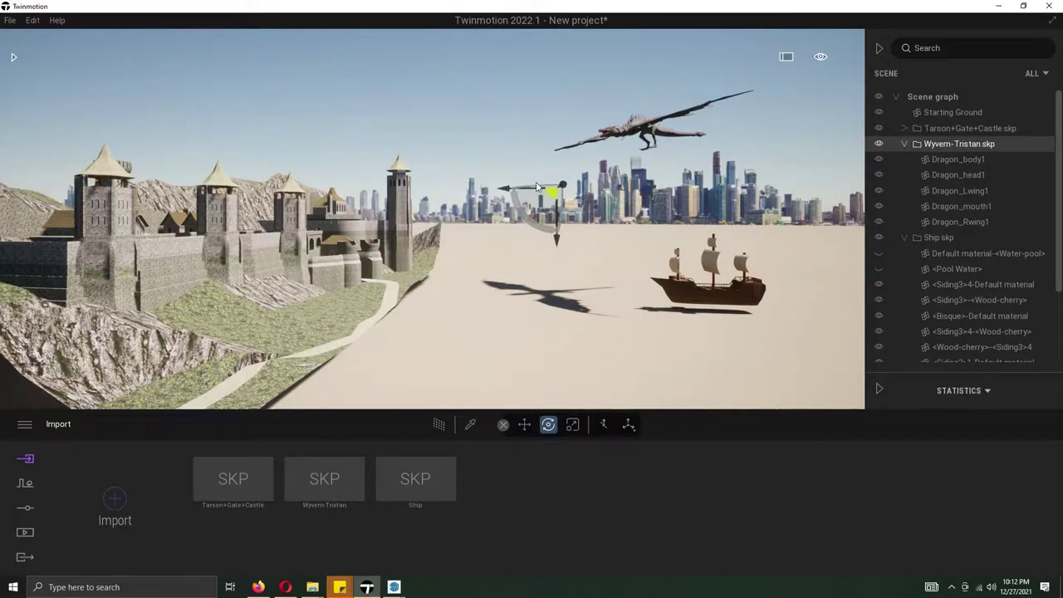
click(984, 162)
shift+click(967, 222)
drag(593, 159, 696, 129)
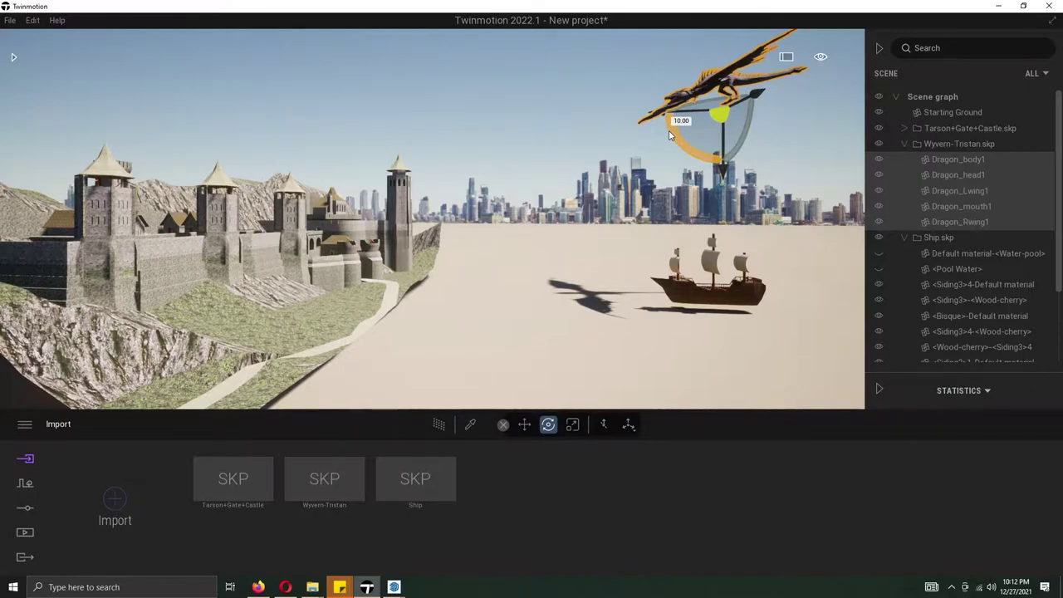
Create a still image of the castle, ship and dragon view, and go through its camera settings.
click(30, 535)
click(115, 499)
click(259, 500)
click(747, 501)
click(815, 503)
click(191, 423)
click(144, 423)
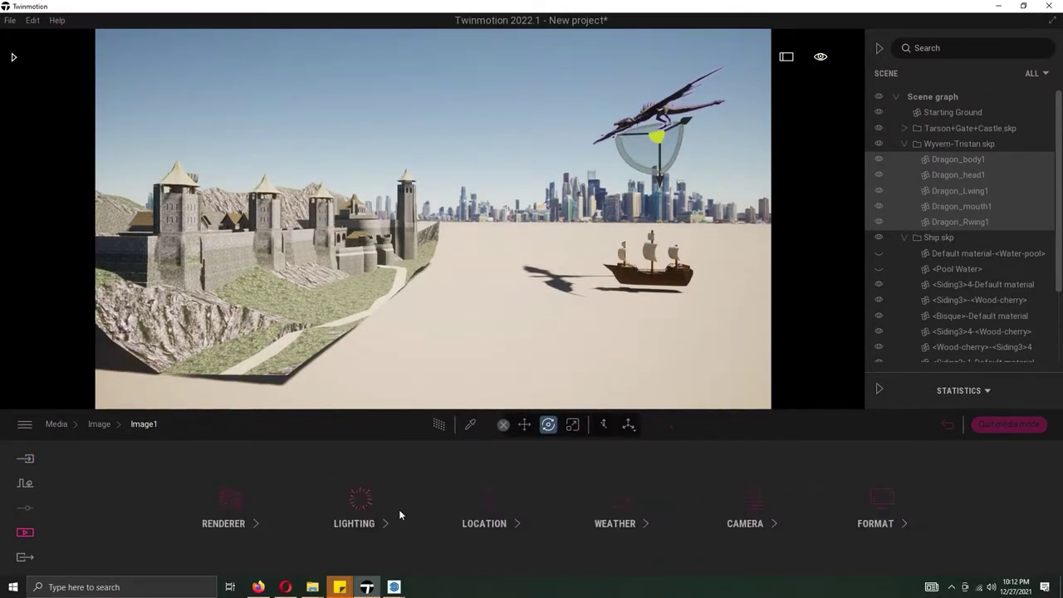
Set Image1's season close to summer and its weather to overcast.
click(612, 520)
drag(612, 515, 476, 507)
drag(307, 508, 223, 507)
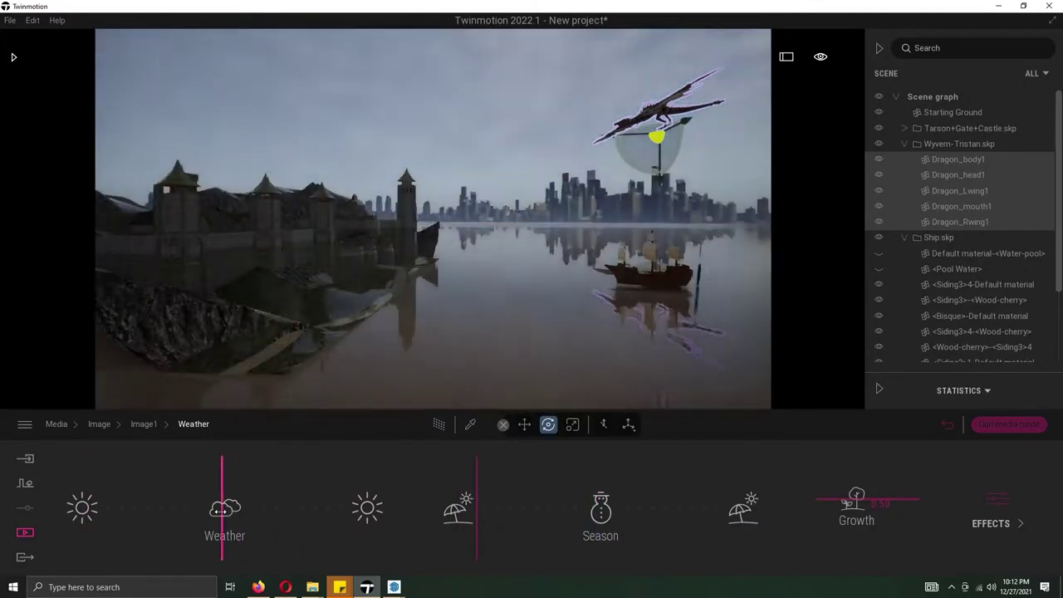
click(145, 425)
Thicken the fog in Image1 through the weather effects.
click(615, 510)
click(997, 507)
drag(544, 505, 553, 489)
click(144, 424)
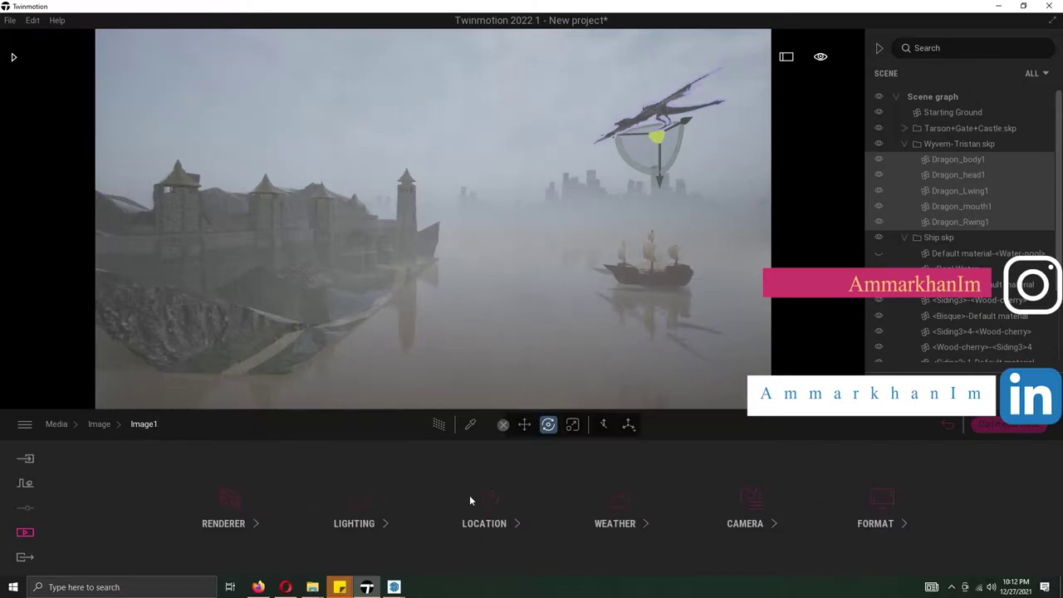
Set Image1's time of day to 21:36 in its location settings.
click(490, 503)
click(940, 509)
click(485, 503)
click(335, 263)
click(482, 503)
click(196, 425)
drag(592, 512, 612, 536)
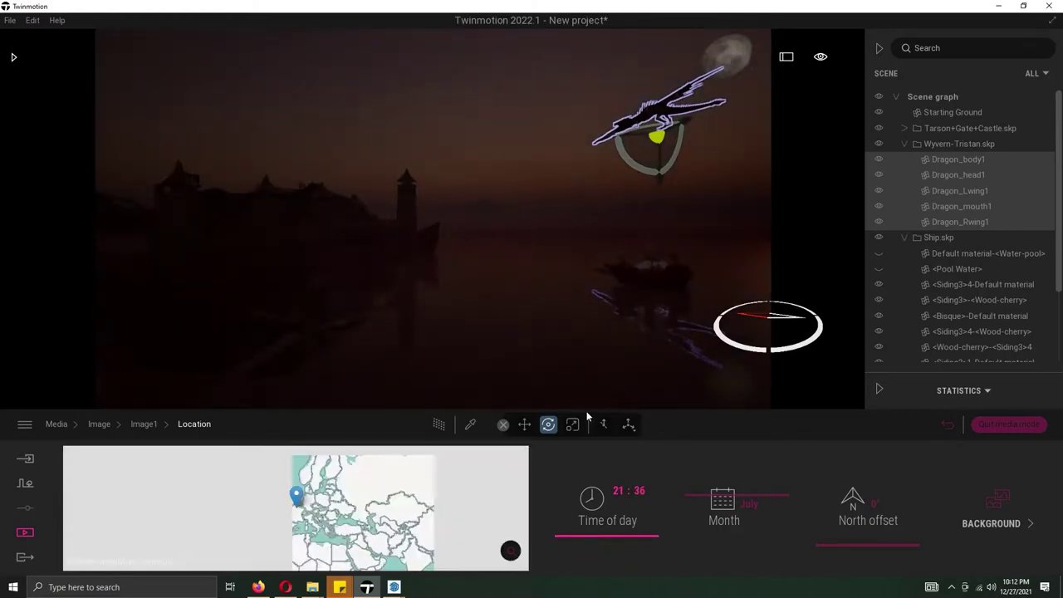
Reframe the view slightly closer to the ship and dragon and create a second image from it.
key(w)
right_drag(543, 361, 562, 347)
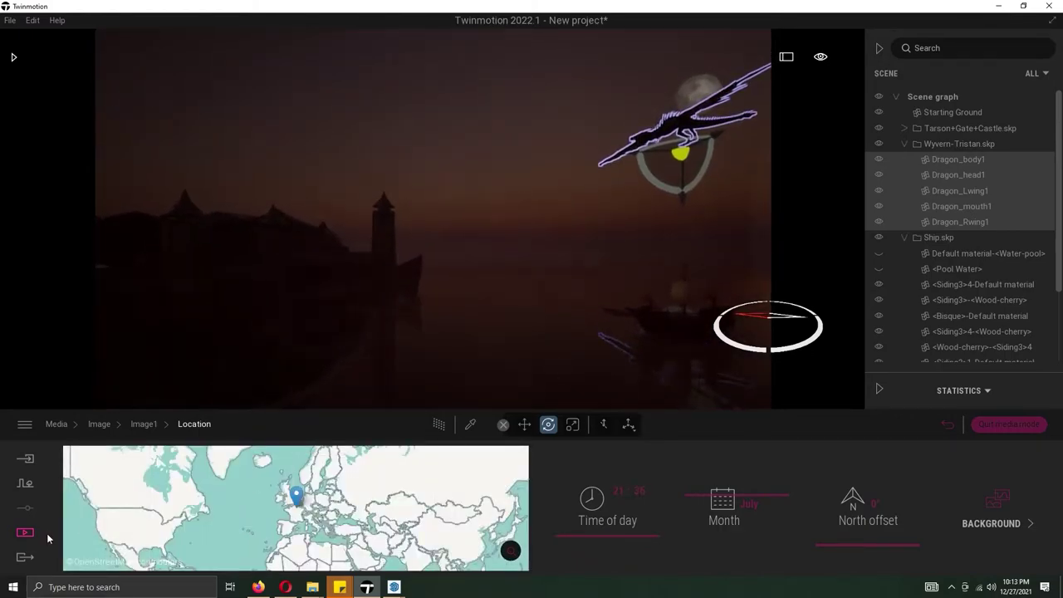
click(24, 533)
click(249, 516)
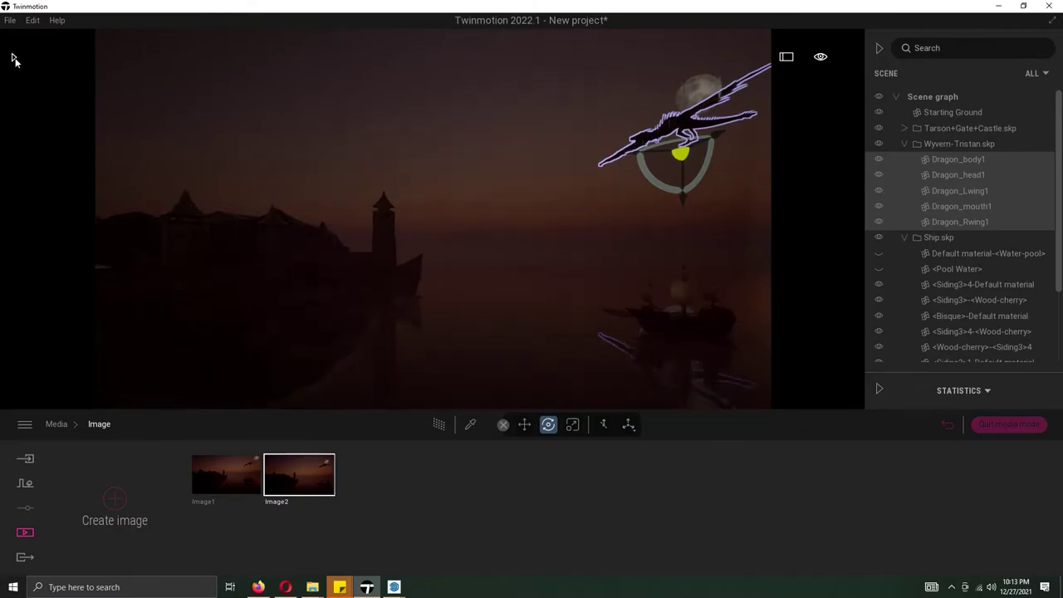
Place a Plane 100m primitive on the water near the ship and scale it up to cover the area around the castle.
click(14, 59)
click(62, 160)
click(15, 76)
scroll(61, 261, down, 2)
click(58, 366)
click(14, 75)
click(58, 203)
scroll(166, 199, down, 5)
drag(177, 197, 759, 433)
drag(721, 343, 719, 341)
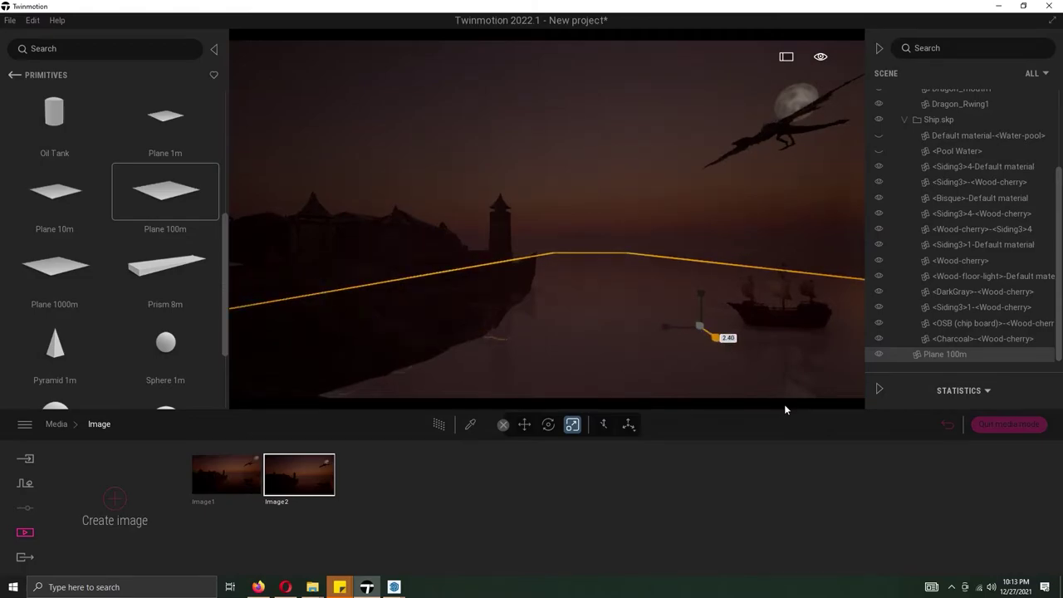
drag(668, 332, 612, 339)
Apply the Sea 02 water material to the 100 m plane and adjust the material's color.
click(14, 74)
click(54, 137)
drag(226, 171, 588, 353)
click(55, 307)
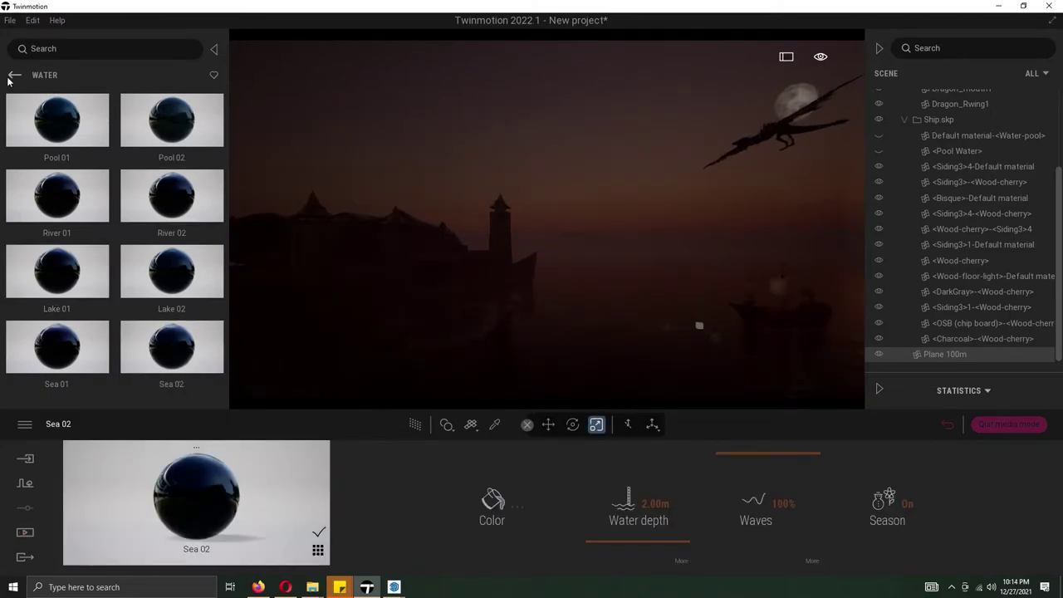
click(513, 506)
mouse_move(529, 301)
mouse_down()
mouse_move(534, 323)
mouse_move(526, 314)
mouse_up()
click(667, 403)
Adjust Image2's overcast weather slightly and thicken its fog in the weather effects.
click(25, 532)
click(226, 519)
double_click(314, 491)
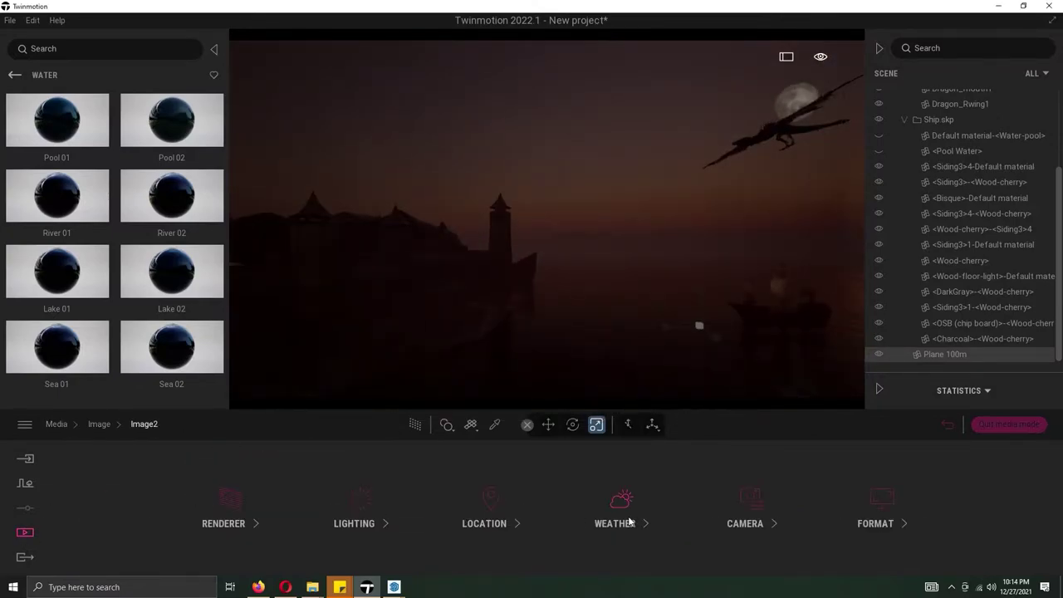
click(629, 521)
drag(225, 515, 247, 519)
click(994, 513)
drag(553, 508, 551, 484)
click(194, 425)
Set Image2's month to April in its location settings and quit media mode.
click(147, 424)
click(465, 517)
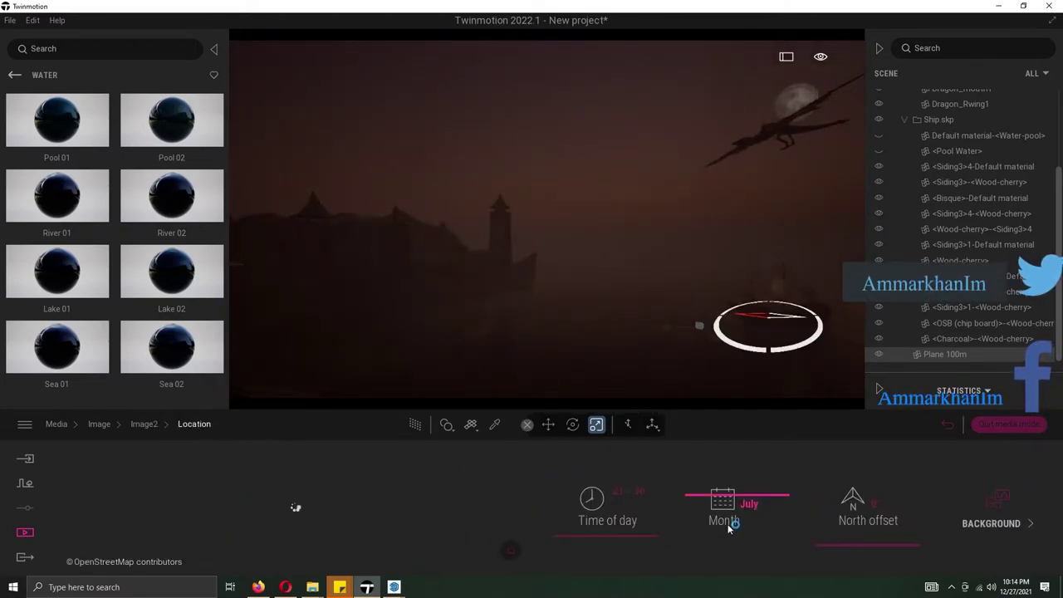
click(14, 75)
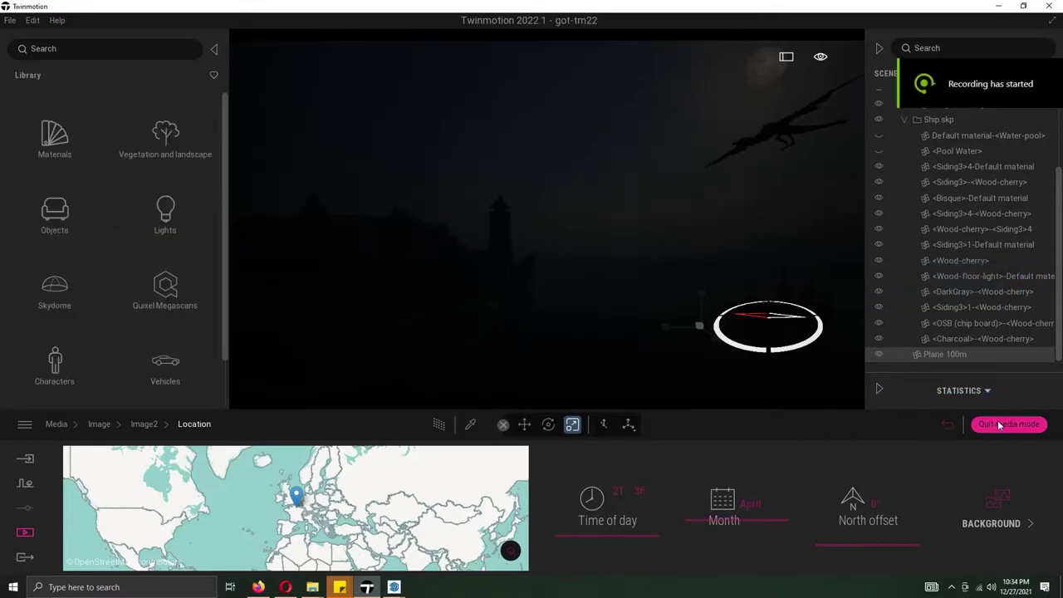
click(1000, 425)
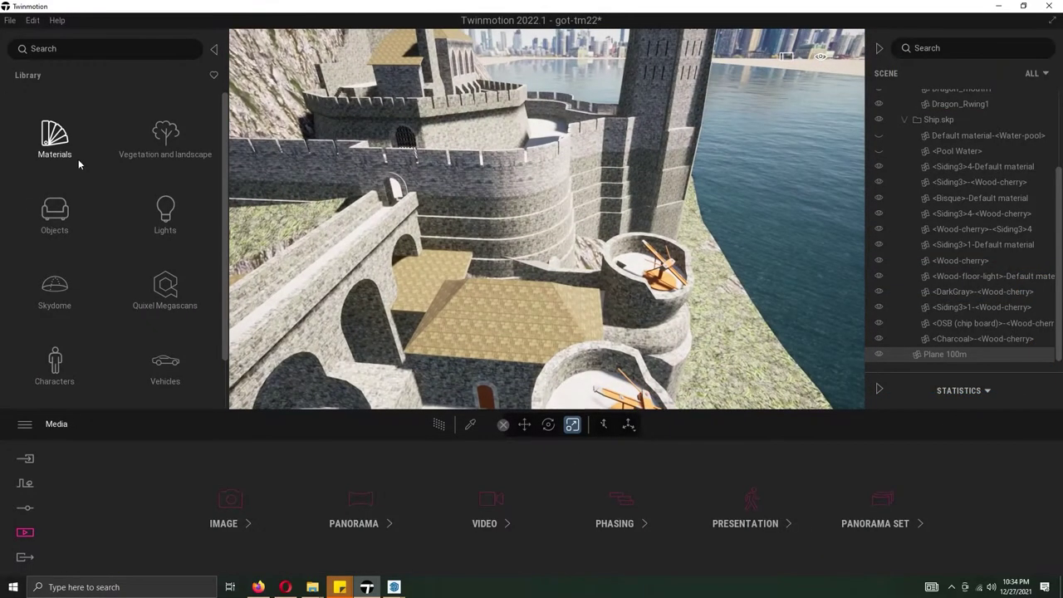
Place an omnidirectional light on the castle near the catapult towers and duplicate it as an instance elsewhere in the castle.
click(165, 214)
drag(66, 122, 581, 403)
click(525, 425)
right_drag(555, 249, 551, 297)
scroll(618, 303, down, 5)
shift+drag(560, 328, 503, 157)
key(Return)
key(Return)
click(511, 364)
Duplicate the omnidirectional light as single instances at further spots among the castle's towers and courtyards.
shift+middle_drag(548, 316, 448, 324)
scroll(547, 219, down, 3)
shift+drag(724, 267, 404, 172)
click(507, 364)
shift+drag(331, 156, 409, 184)
click(499, 364)
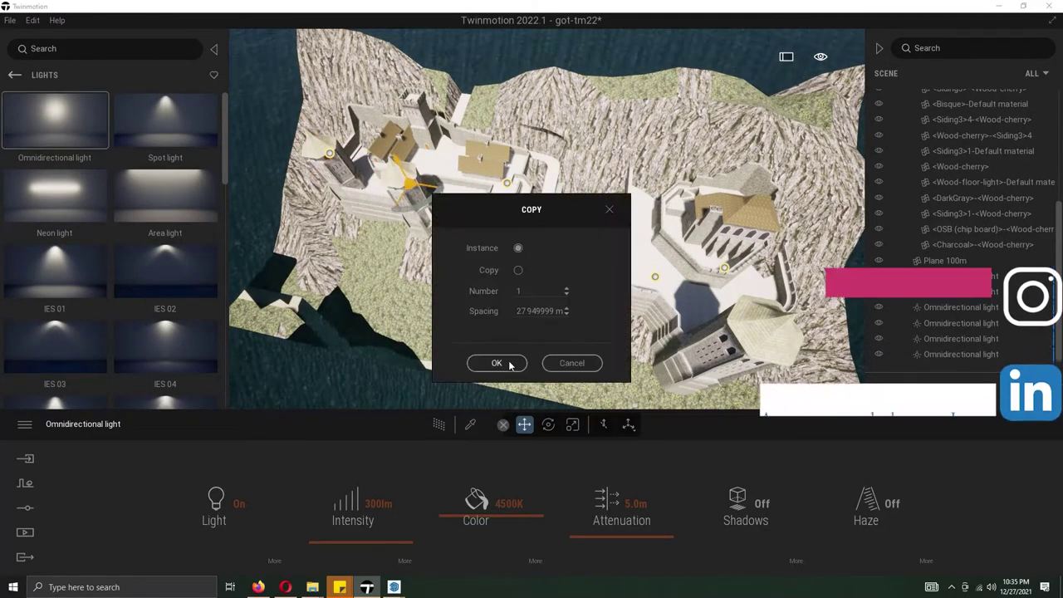
click(508, 366)
Return to the saved images and open Image2 to check the castle lights in the night view.
click(25, 532)
click(298, 474)
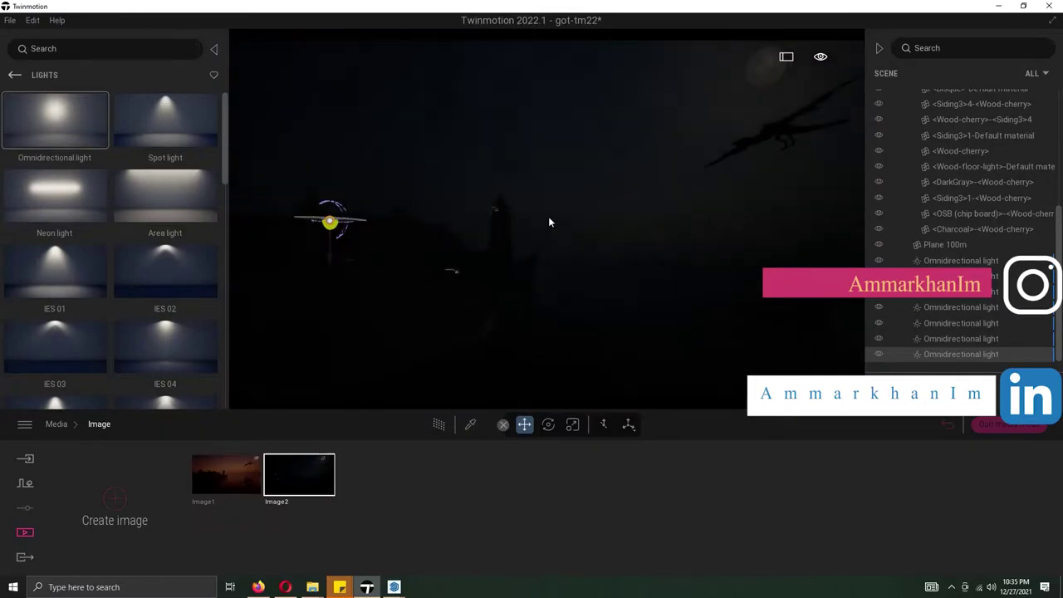
Turn on shadows and haze for a castle omnidirectional light, set attenuation to 50 m, intensity to about 4492 lm, and adjust the haze intensity.
click(961, 262)
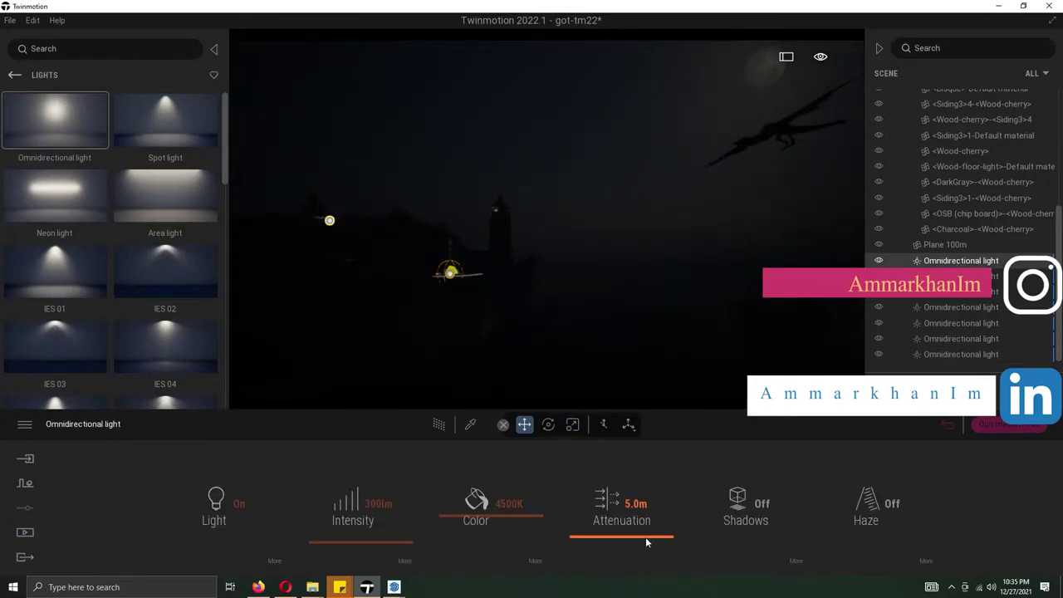
click(743, 499)
click(864, 507)
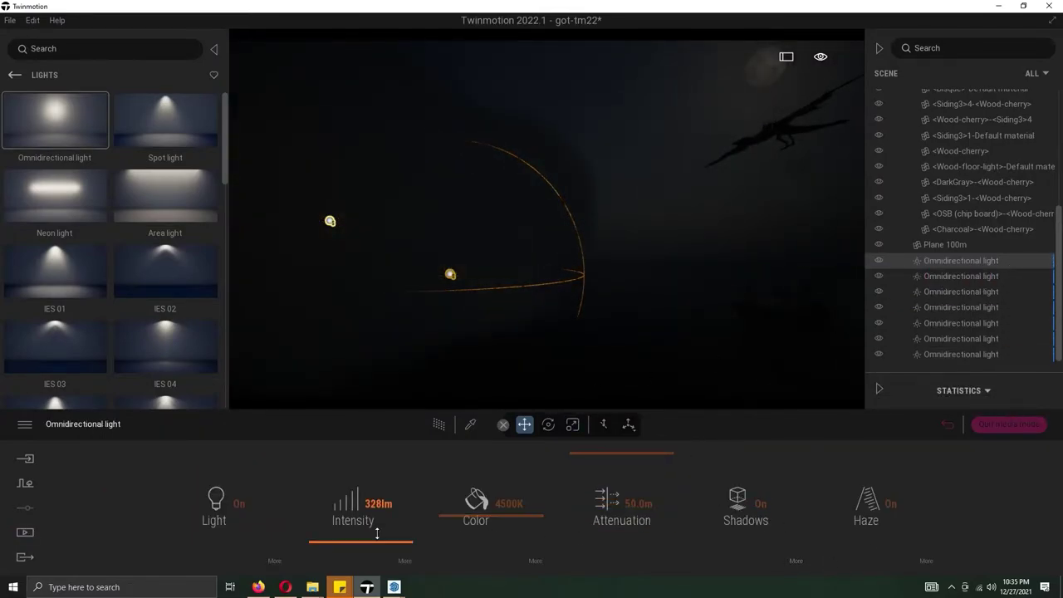
drag(375, 542, 384, 503)
click(929, 565)
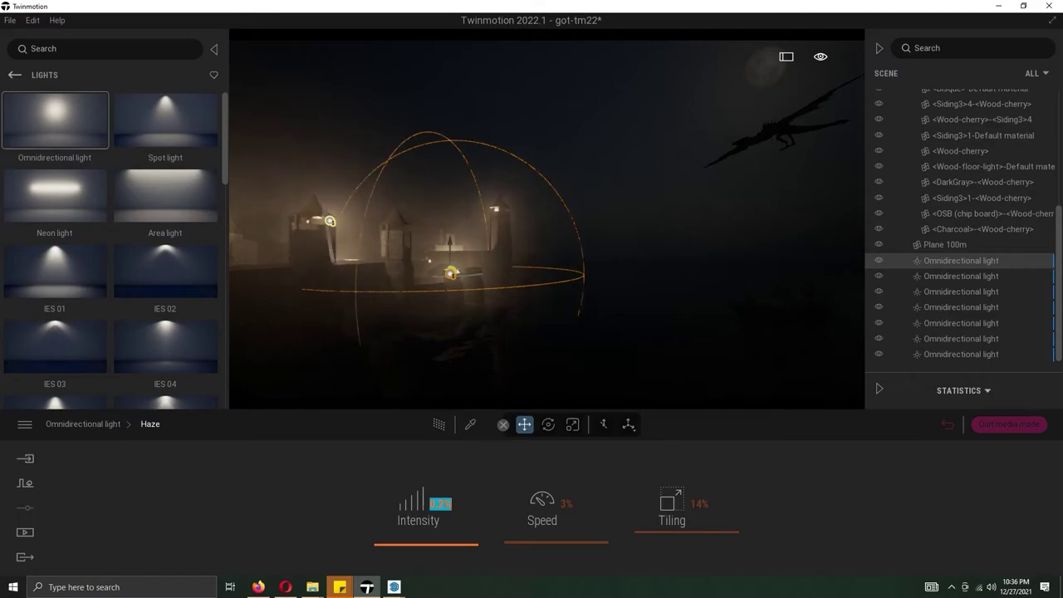
click(82, 425)
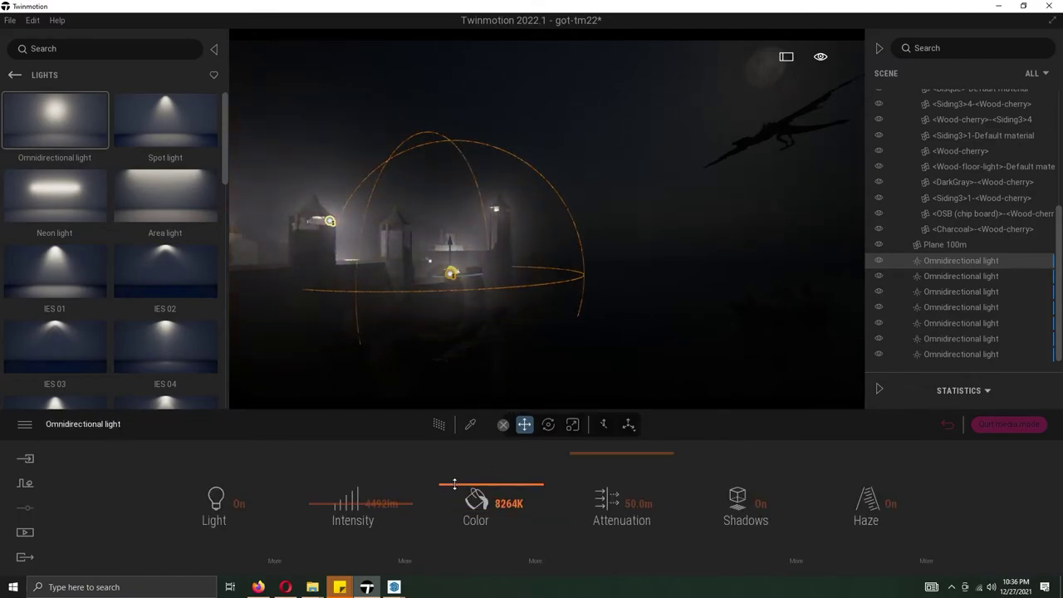
Set the castle light's intensity to about 3526 lm and tint it a warm pale orange with the color picker.
mouse_move(372, 518)
mouse_down()
mouse_move(390, 517)
mouse_move(365, 515)
mouse_up()
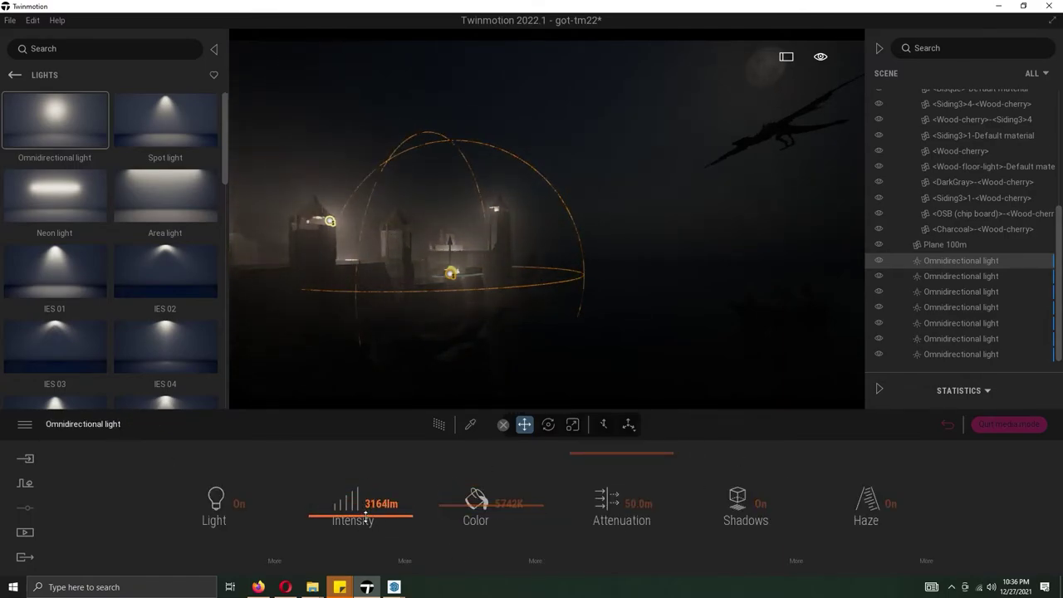
click(535, 503)
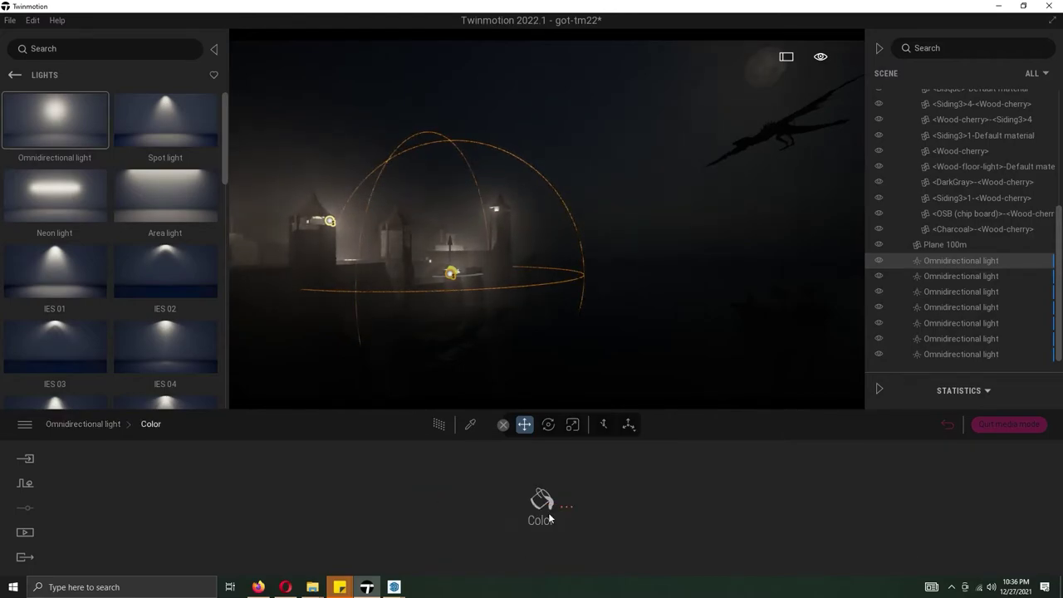
click(540, 500)
click(467, 275)
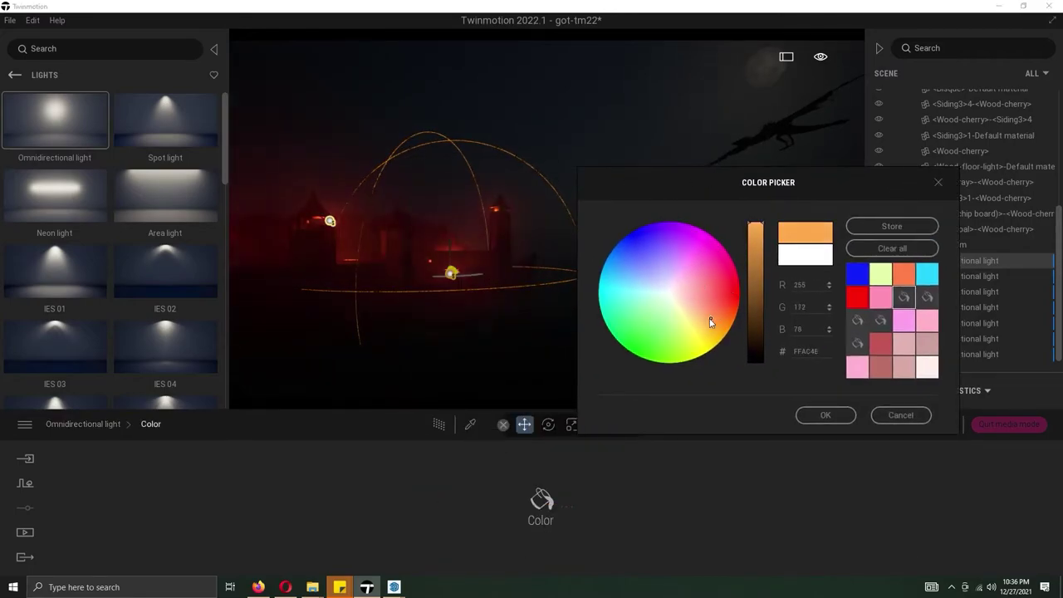
click(695, 322)
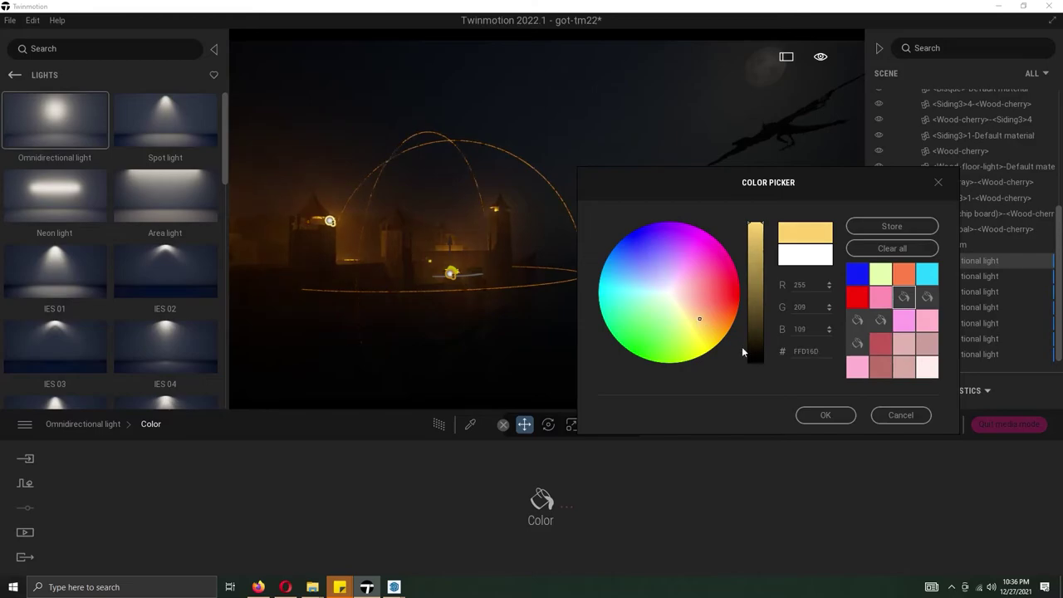
click(681, 298)
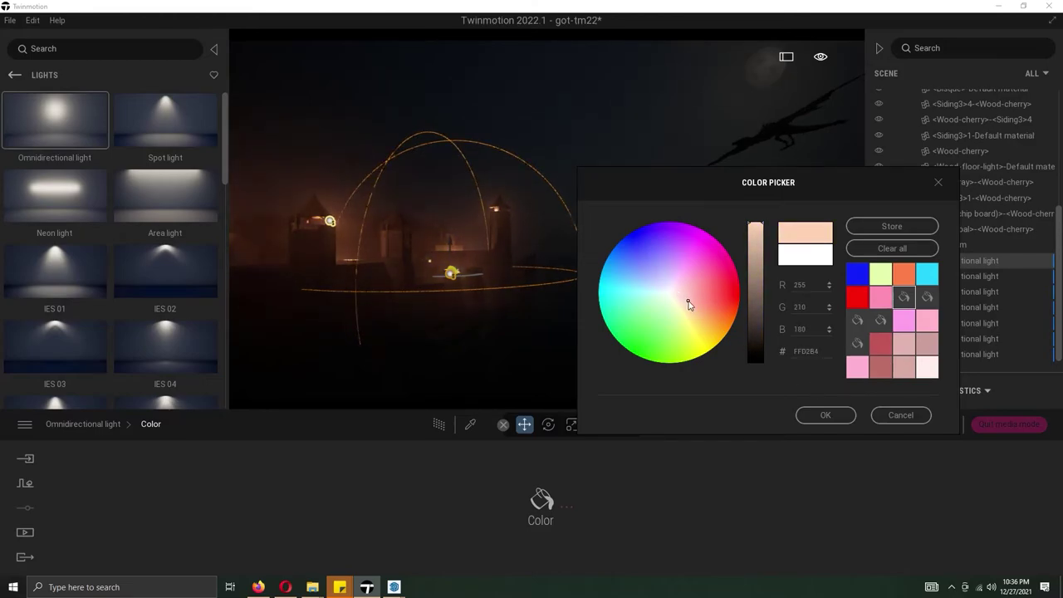
click(826, 414)
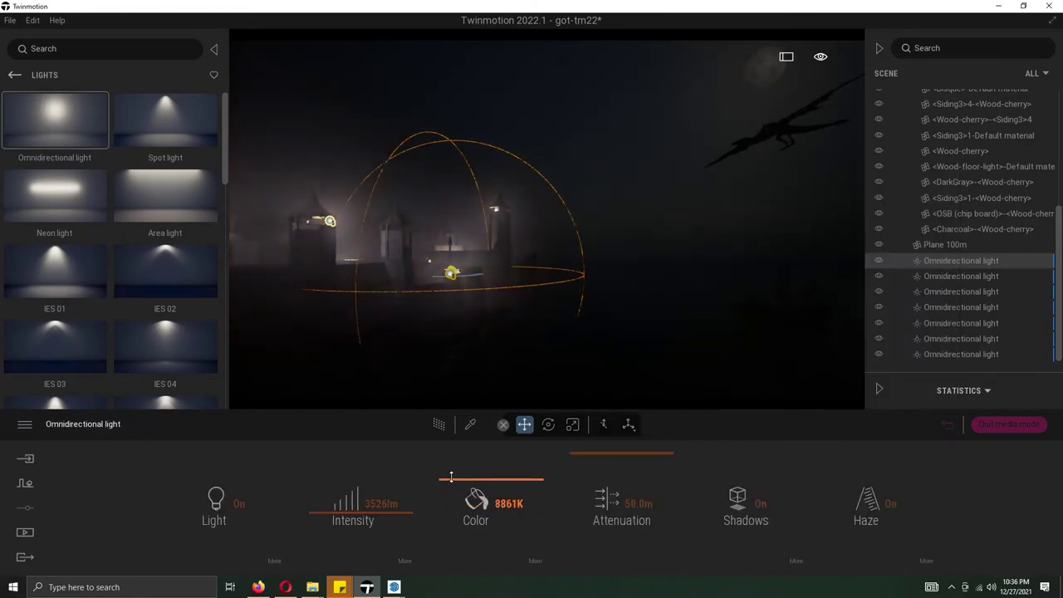
Set the castle light's color to pale peach FFDAC4 and its intensity to about 4793 lm, leaving the light deselected.
click(535, 560)
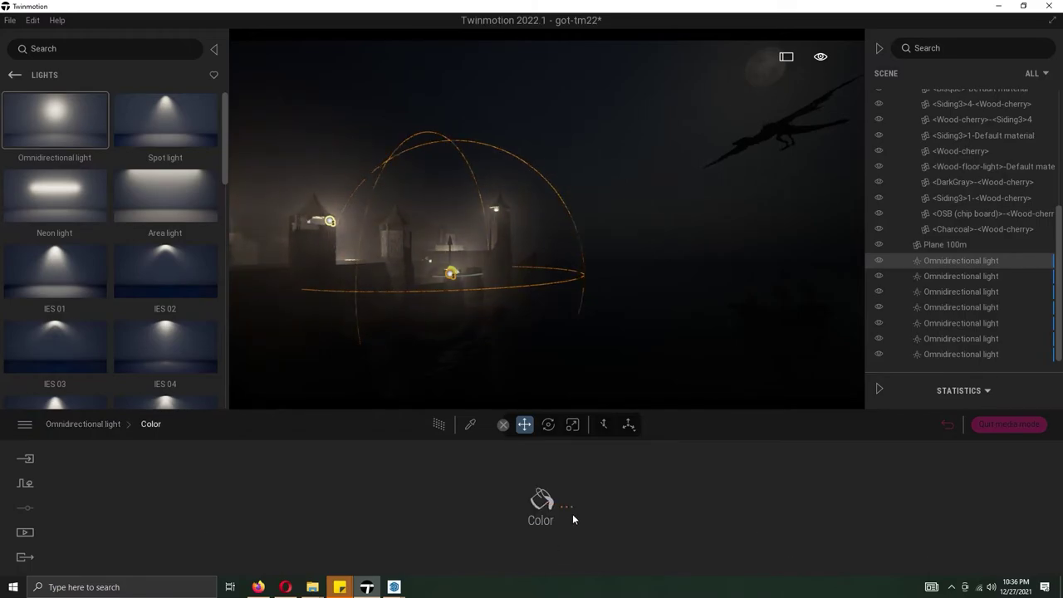
click(544, 502)
drag(455, 296, 452, 290)
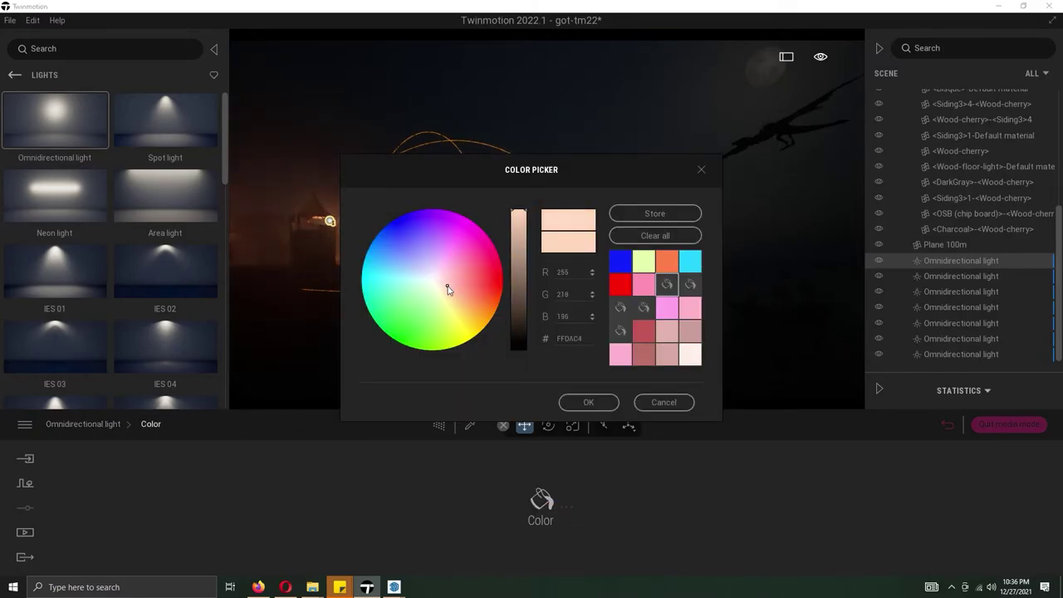
click(584, 403)
click(106, 425)
mouse_move(346, 513)
mouse_down()
mouse_move(344, 484)
mouse_move(345, 502)
mouse_up()
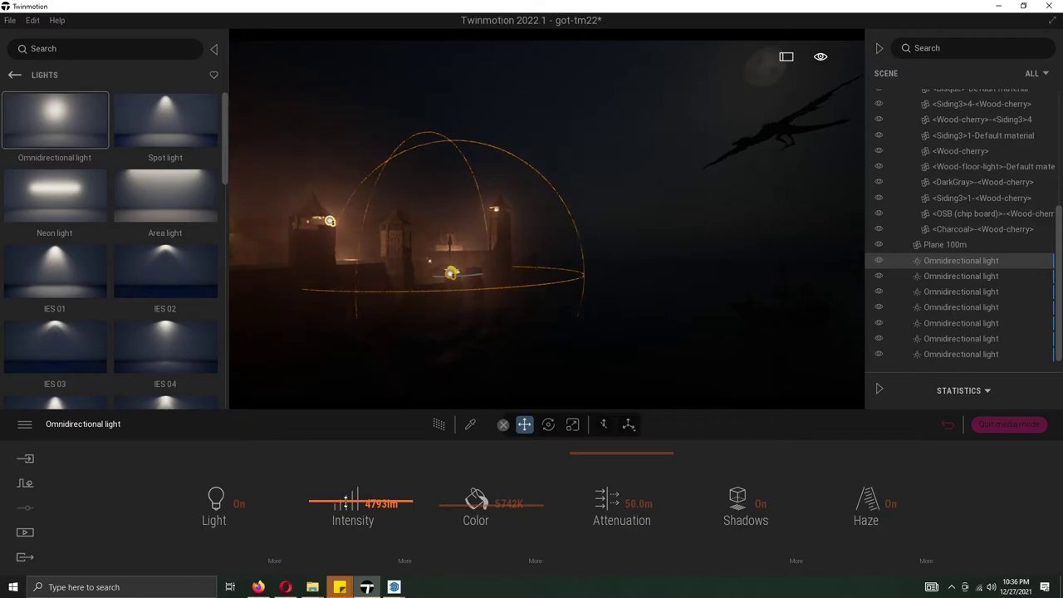
click(600, 216)
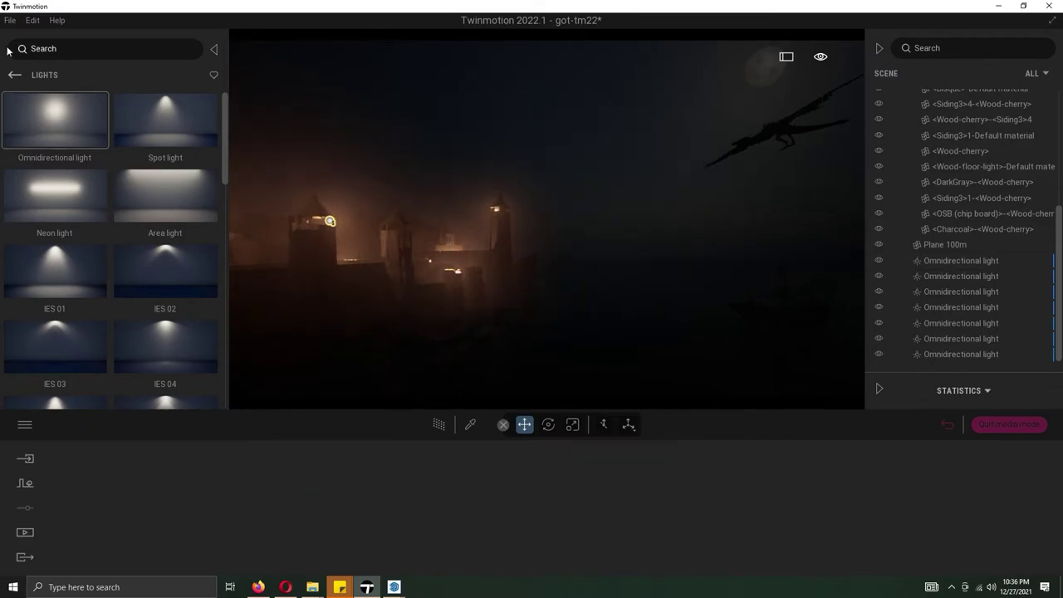
Duplicate the whole ship as three instances in a row across the water, spaced 28.34 m apart.
scroll(955, 199, up, 5)
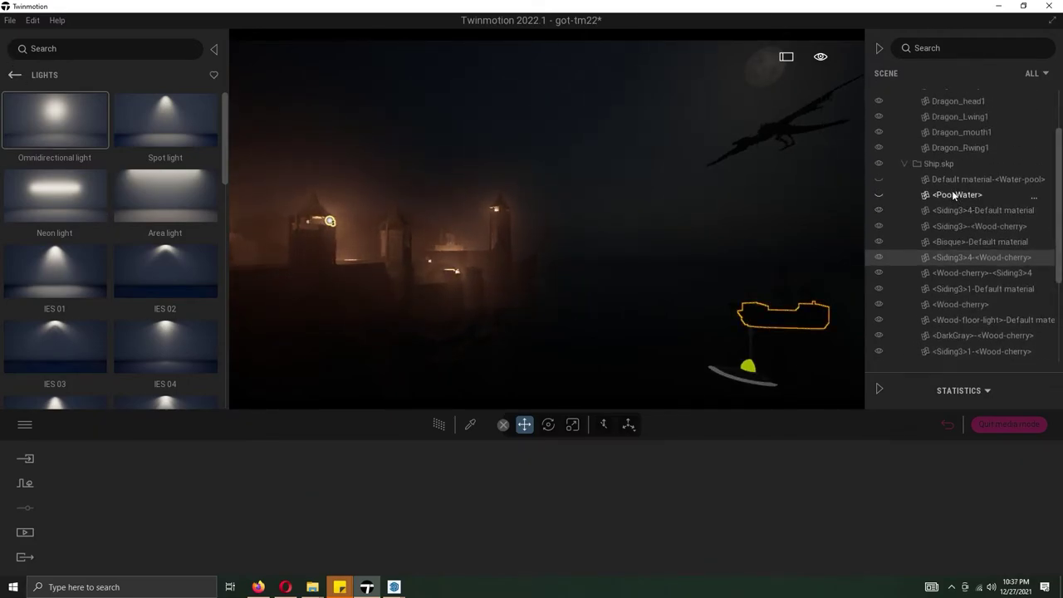
click(905, 163)
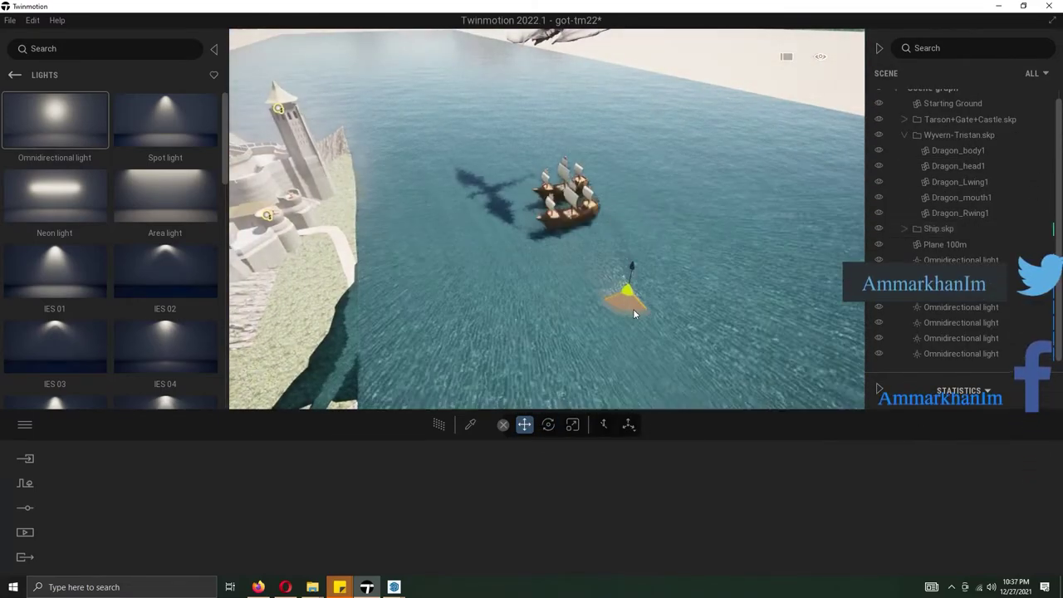
shift+drag(635, 314, 639, 330)
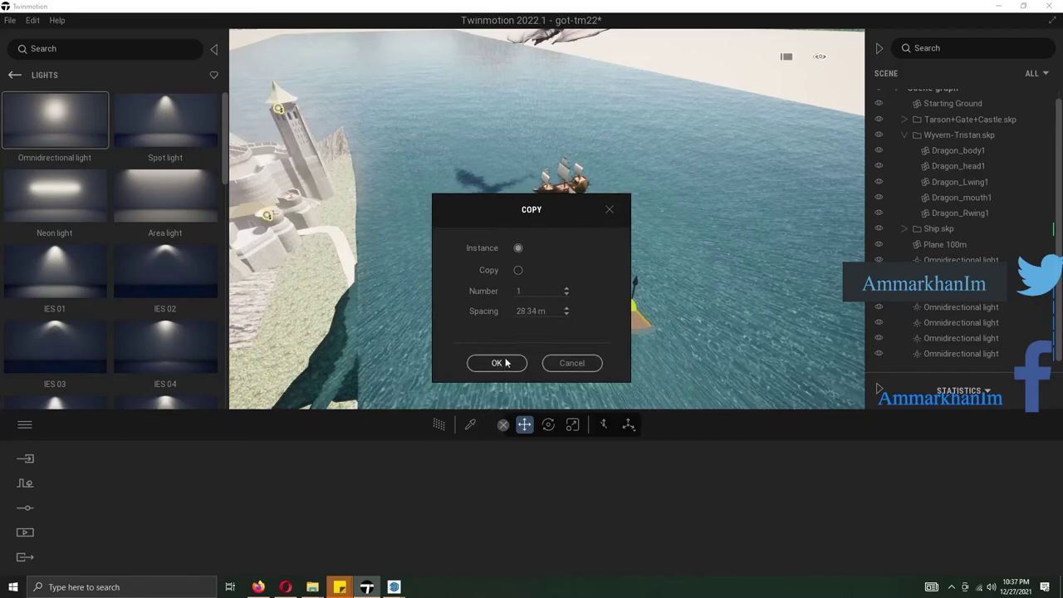
text(3)
key(Return)
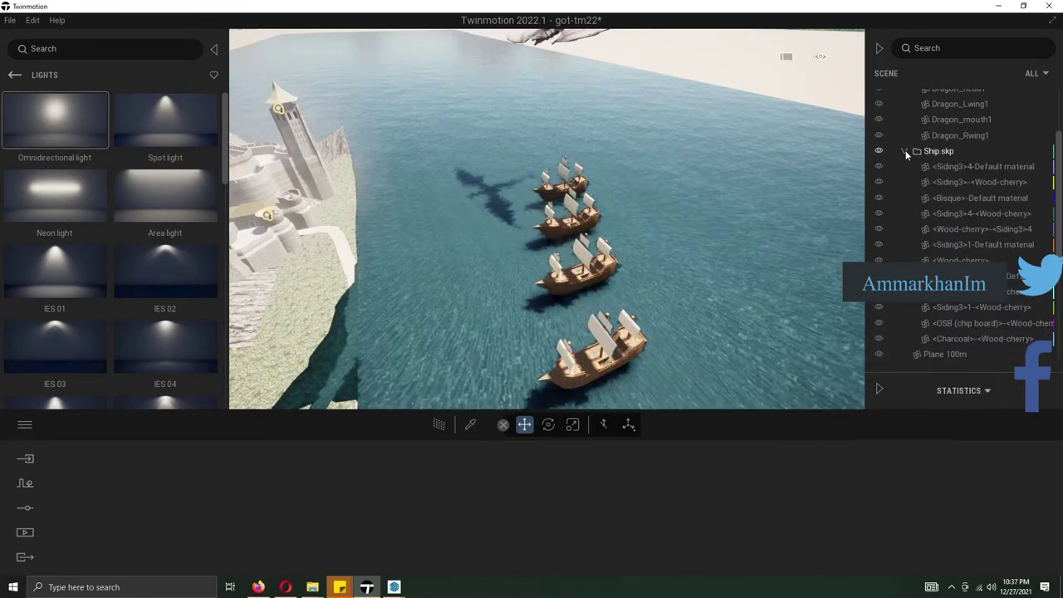
Move individual ship copies out of the row to stagger the fleet across the water.
drag(927, 305, 929, 185)
click(927, 200)
drag(636, 324, 709, 300)
click(928, 218)
right_drag(631, 241, 635, 308)
drag(634, 309, 488, 65)
drag(657, 399, 700, 294)
Reposition two more ship copies at separate spots on the water to widen the fleet.
click(929, 247)
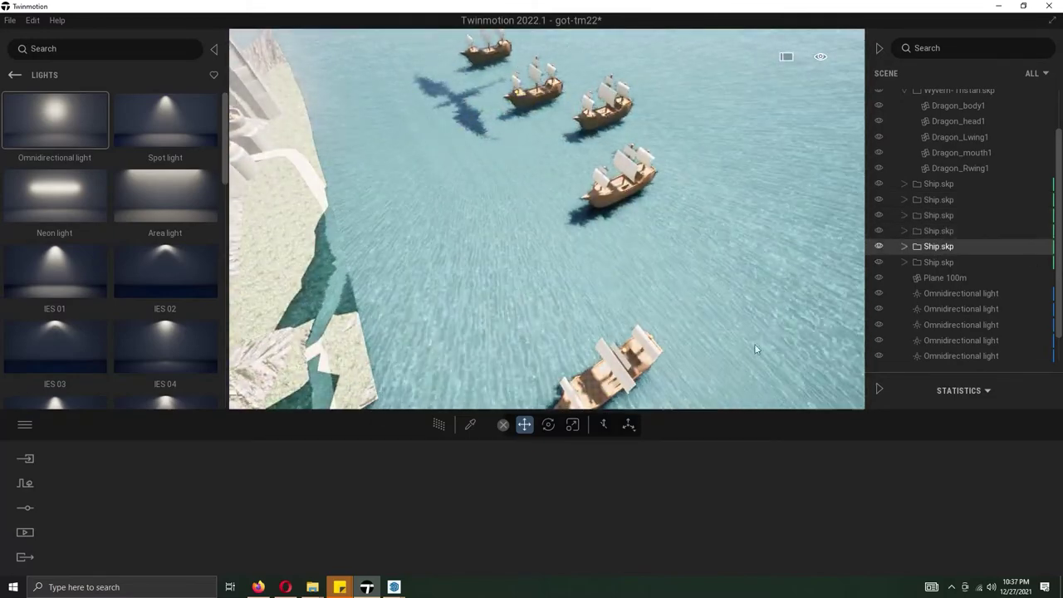
right_drag(778, 336, 788, 374)
drag(678, 287, 422, 136)
right_drag(421, 136, 357, 137)
click(945, 264)
right_drag(788, 274, 760, 309)
drag(507, 322, 815, 230)
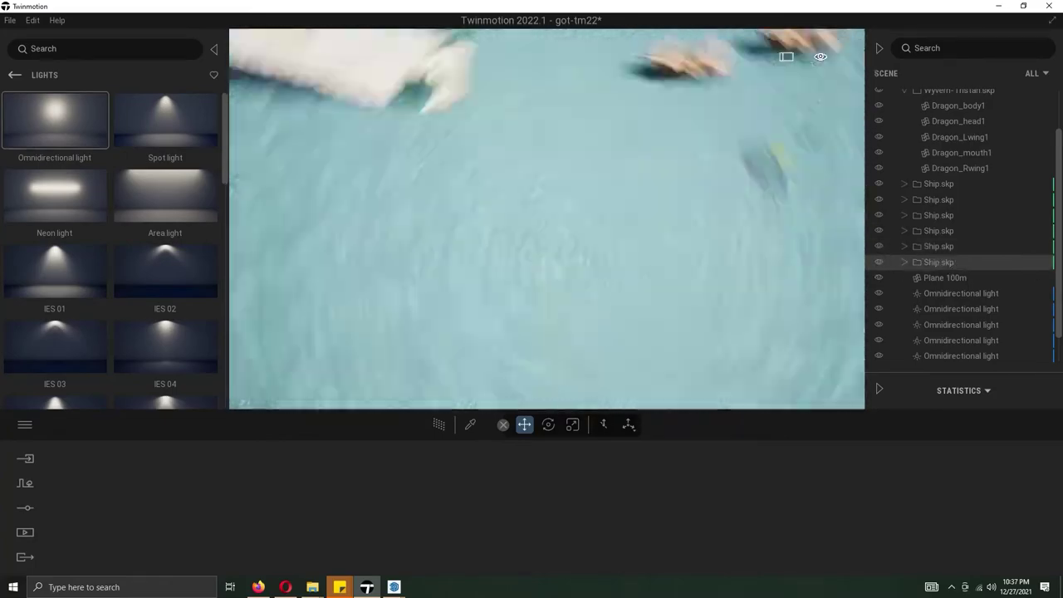
Duplicate a ship twice as single instances at further spots in the fleet, one with 59.82 m spacing.
right_drag(816, 230, 822, 187)
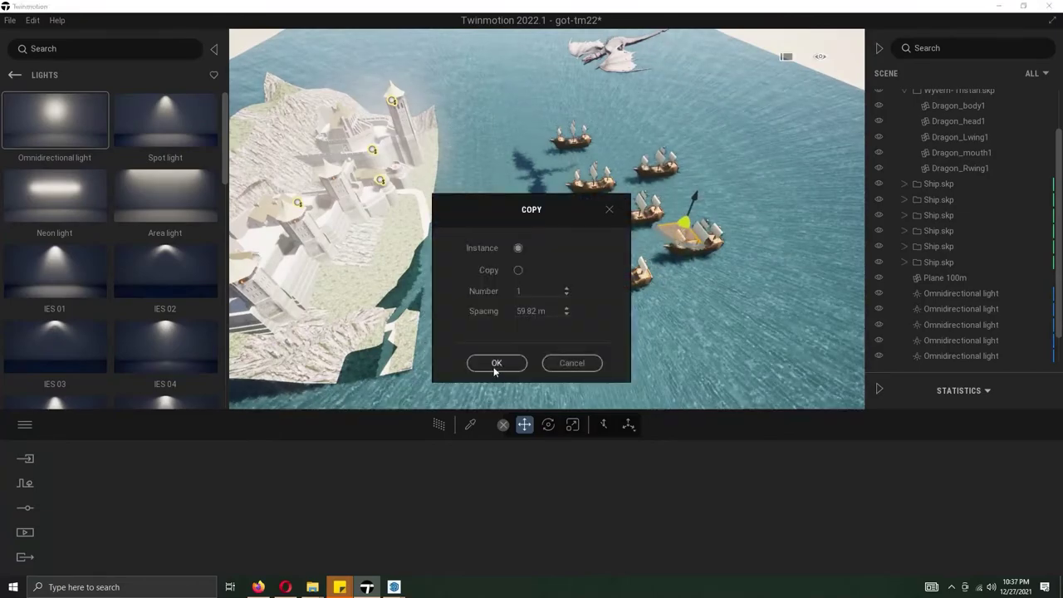
click(495, 368)
click(495, 366)
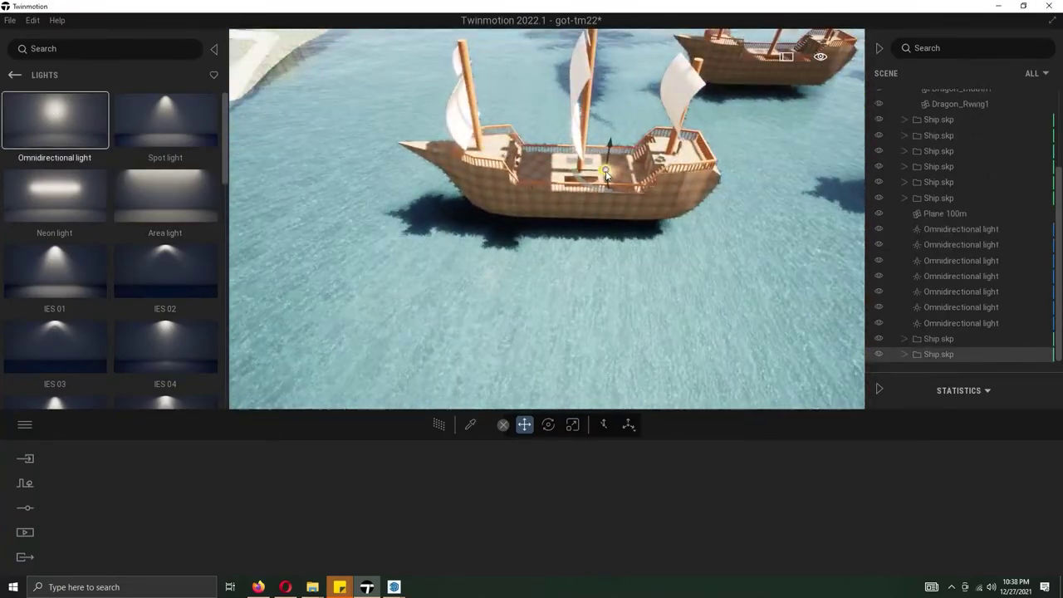
Place an omnidirectional light on a ship's deck and duplicate it as single instances onto neighbouring ships.
click(332, 175)
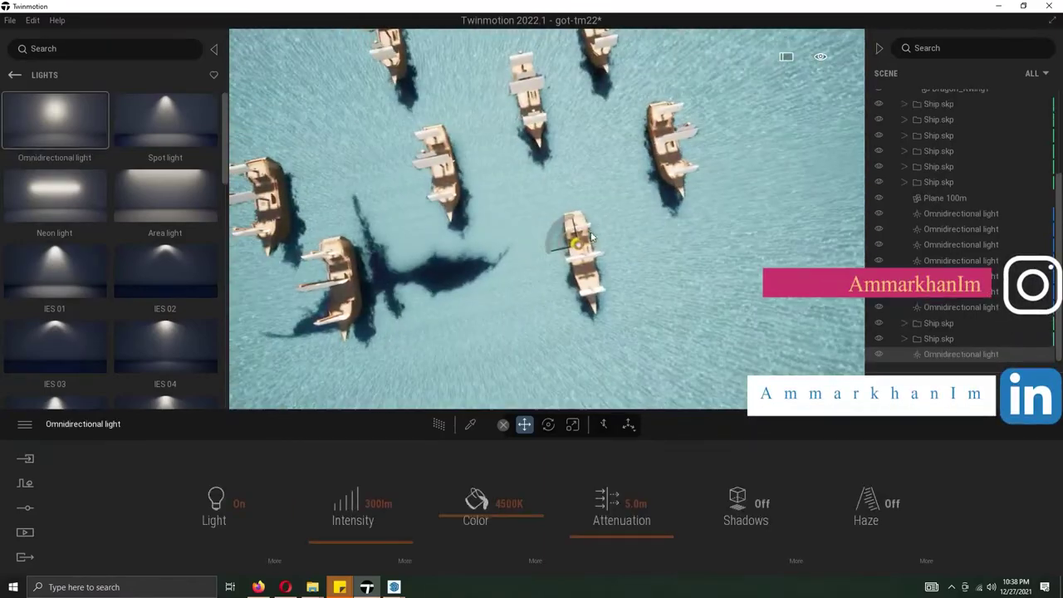
click(496, 362)
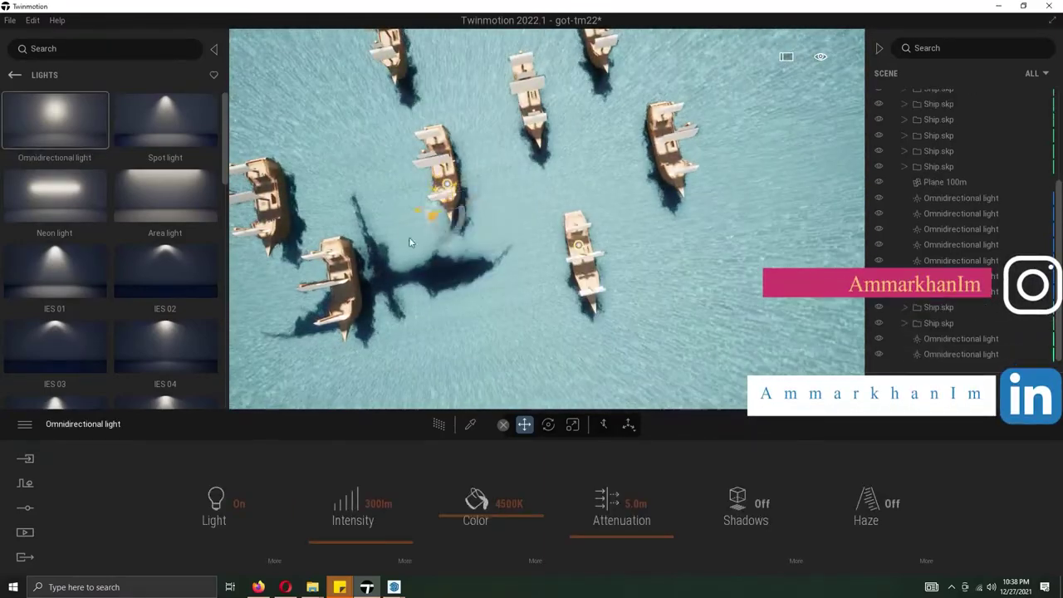
ctrl+drag(338, 300, 265, 217)
click(492, 361)
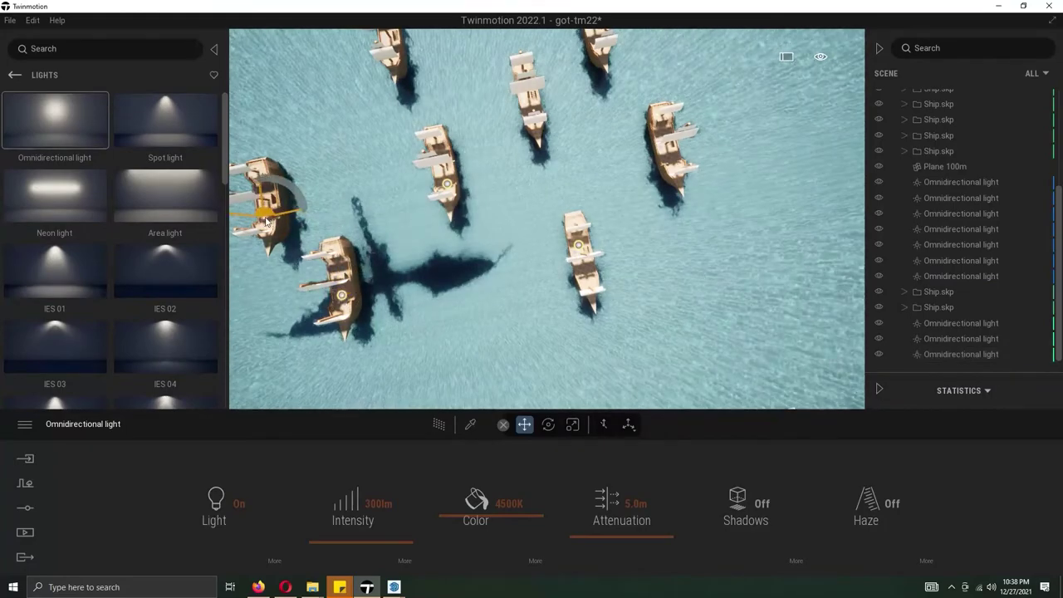
Duplicate the ship light as single instances onto the remaining unlit ships of the fleet.
ctrl+drag(387, 45, 656, 140)
click(496, 360)
click(496, 360)
ctrl+drag(598, 36, 599, 37)
click(496, 360)
Place a Cylinder 1m primitive on the water between the castle shore and the ships and select it.
right_drag(498, 349, 299, 245)
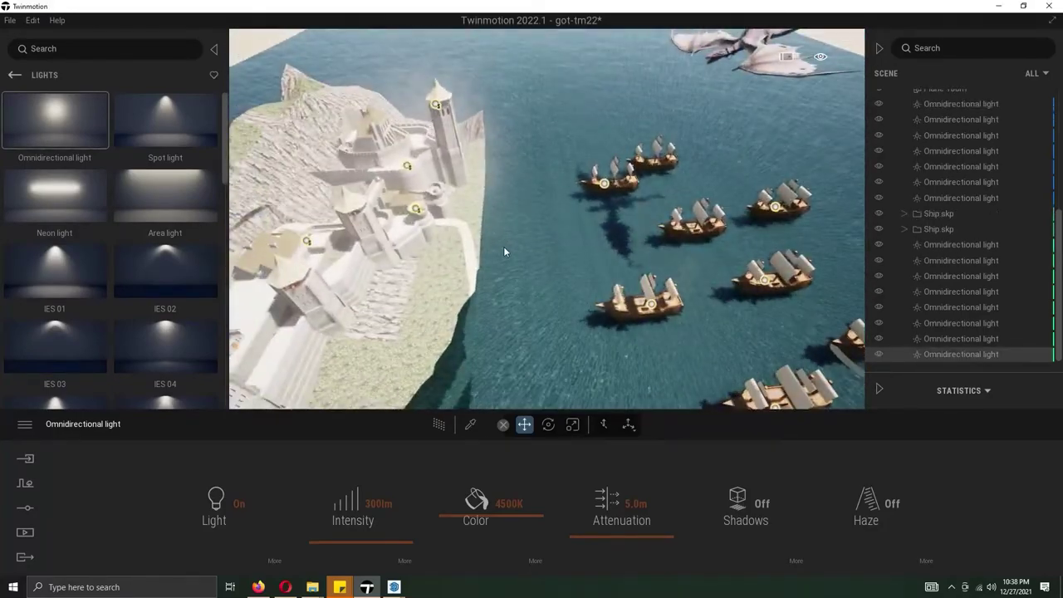
click(15, 75)
click(70, 226)
click(72, 234)
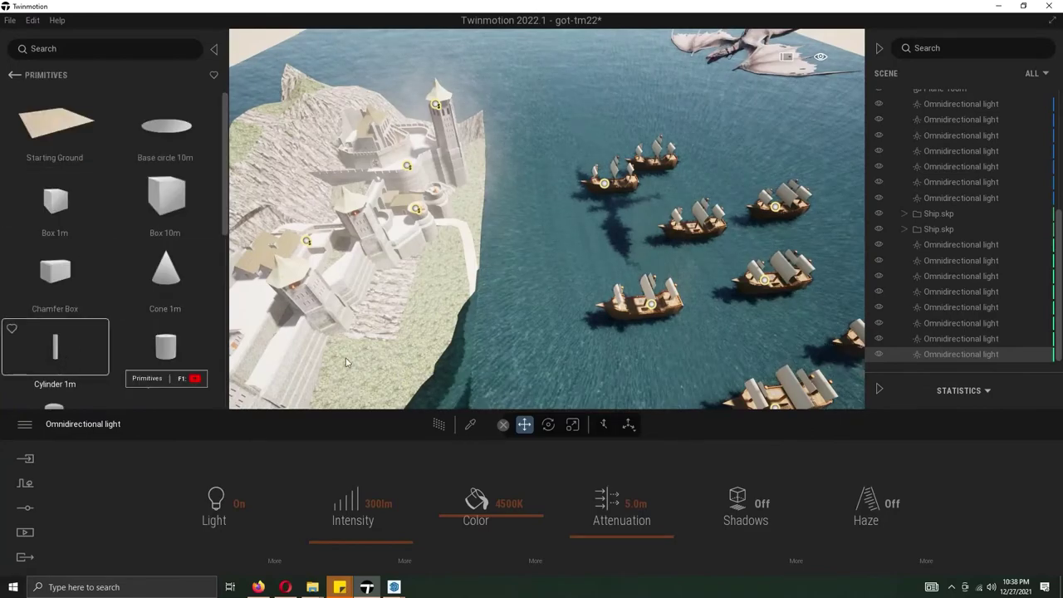
drag(1059, 235, 1059, 249)
click(930, 355)
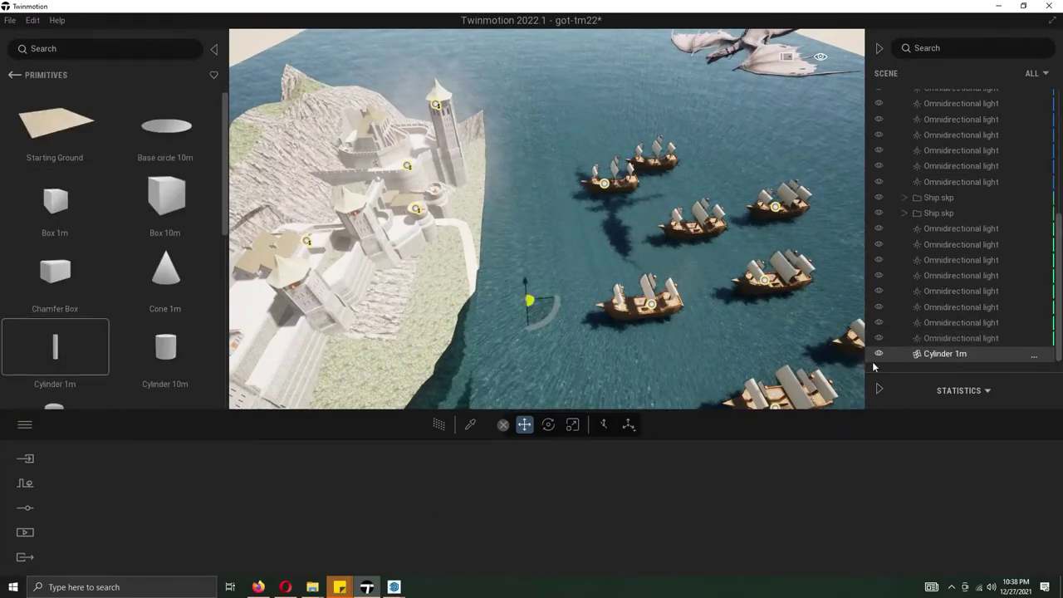
Scale the cylinder into a long thin beam and move it up toward the dragon.
click(573, 425)
drag(528, 280, 517, 125)
drag(524, 274, 527, 174)
click(529, 429)
drag(526, 280, 570, 195)
Rotate the cylinder by about 35 degrees so it slopes from the dragon's mouth down toward the ships.
click(549, 427)
shift+middle_drag(570, 196, 847, 158)
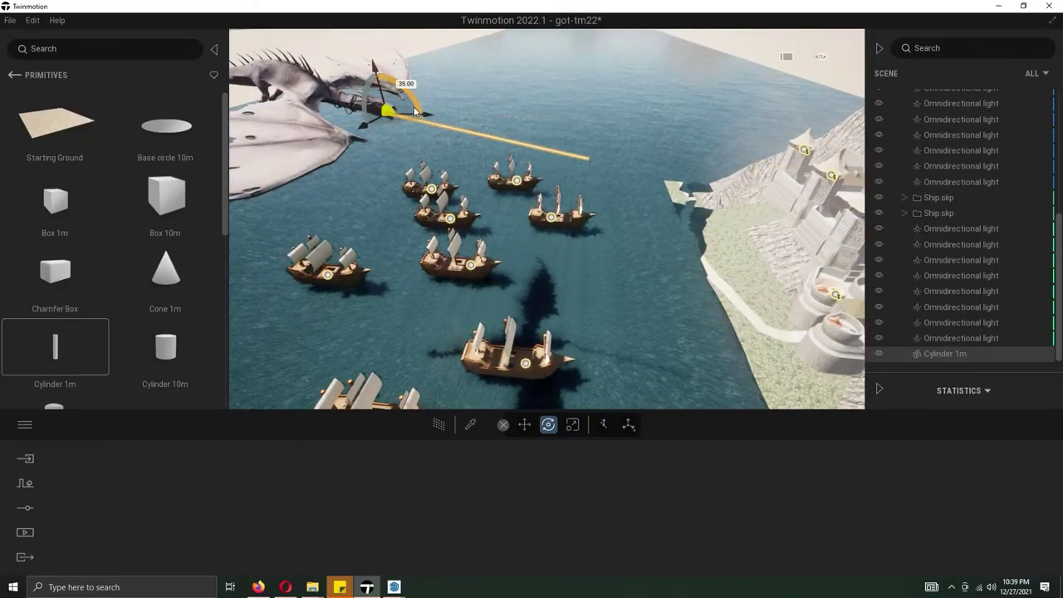
shift+middle_drag(418, 122, 443, 152)
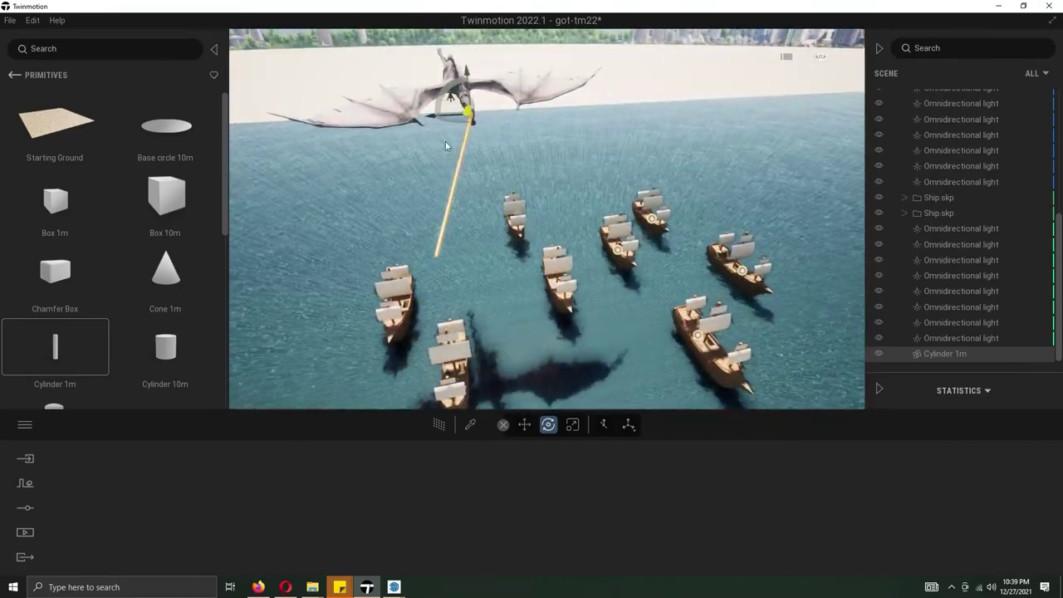